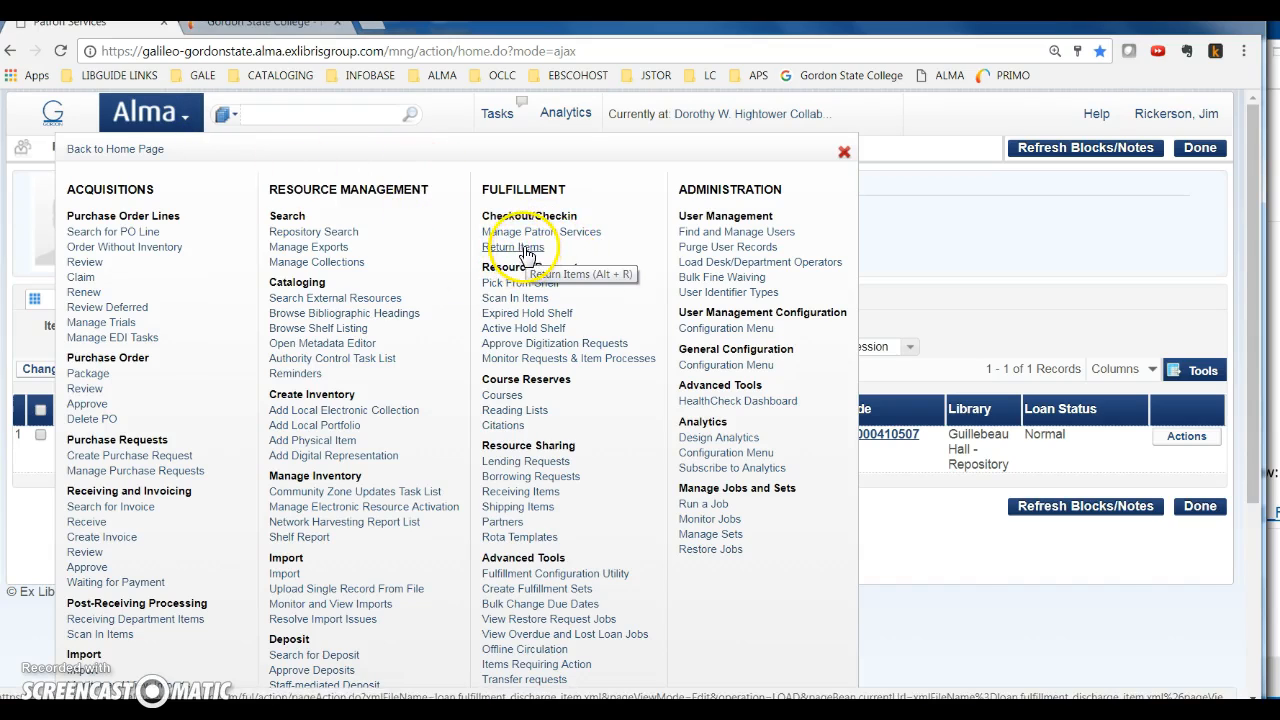
click(505, 247)
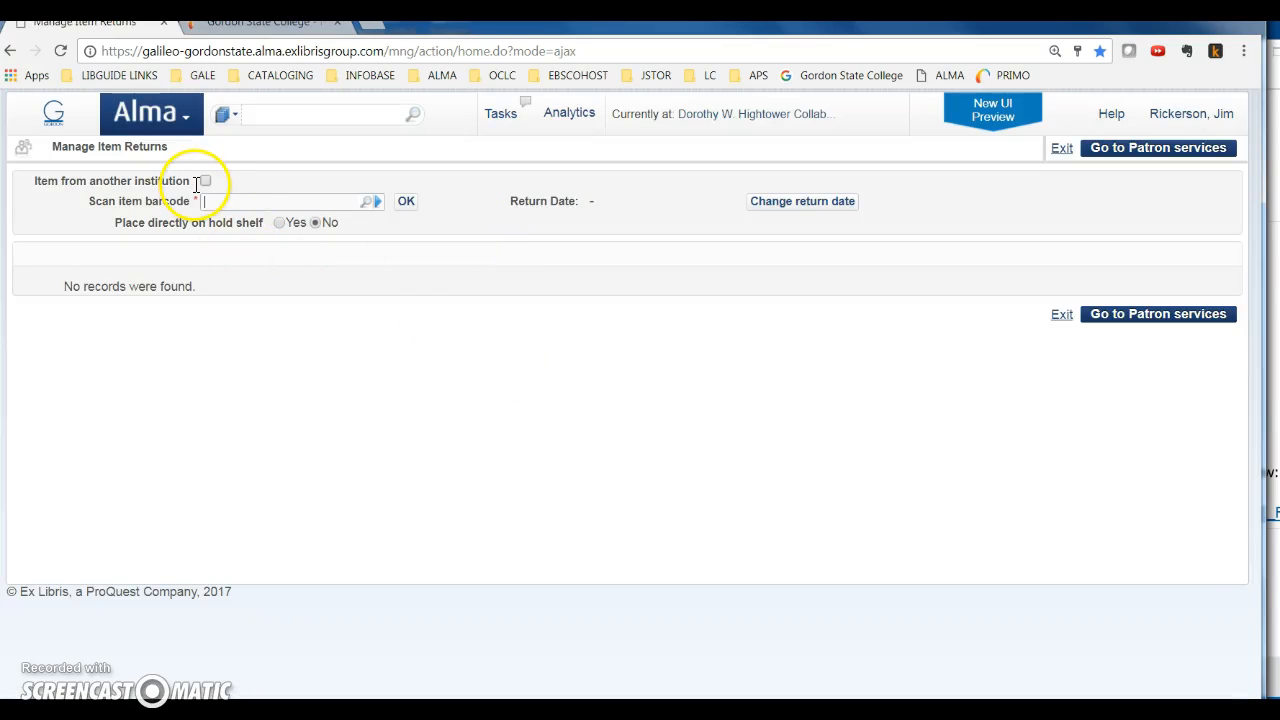
click(232, 198)
right_click(232, 198)
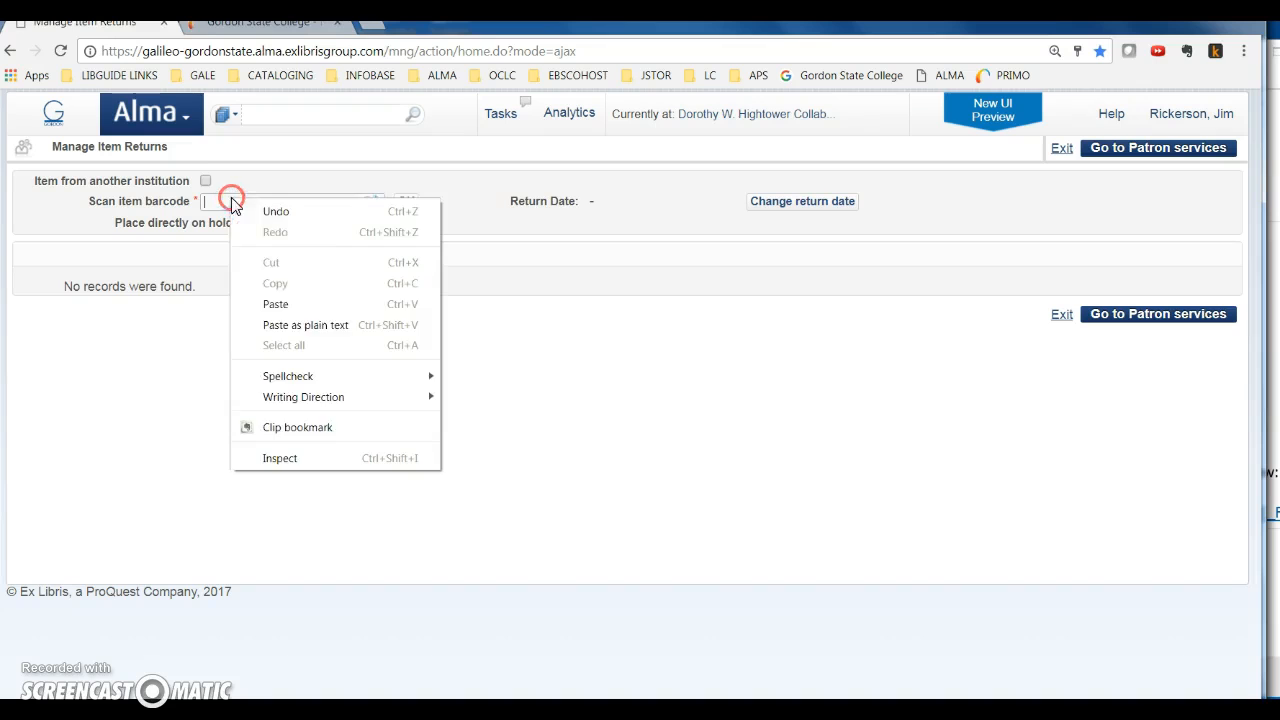
click(250, 298)
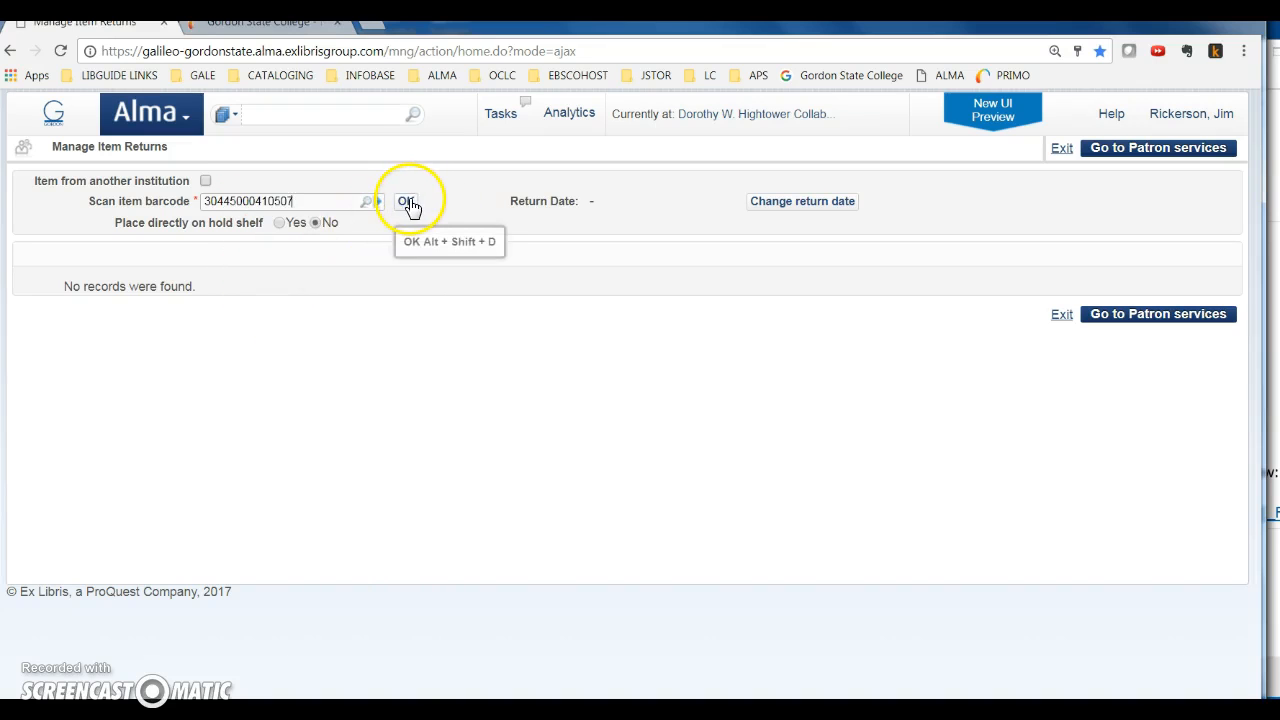
Set the current desk to Dorothy W. Hightower Collaborative Learning Center & Library - Circulation Desk (default).
click(771, 114)
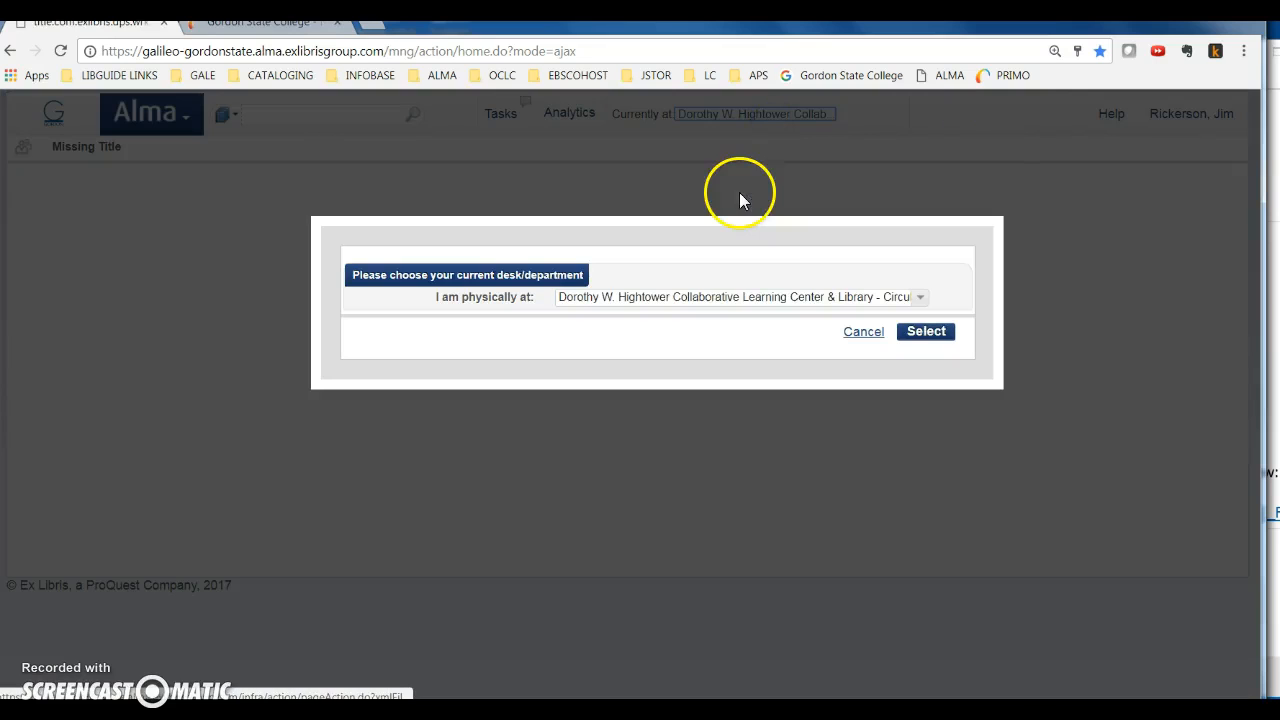
click(785, 296)
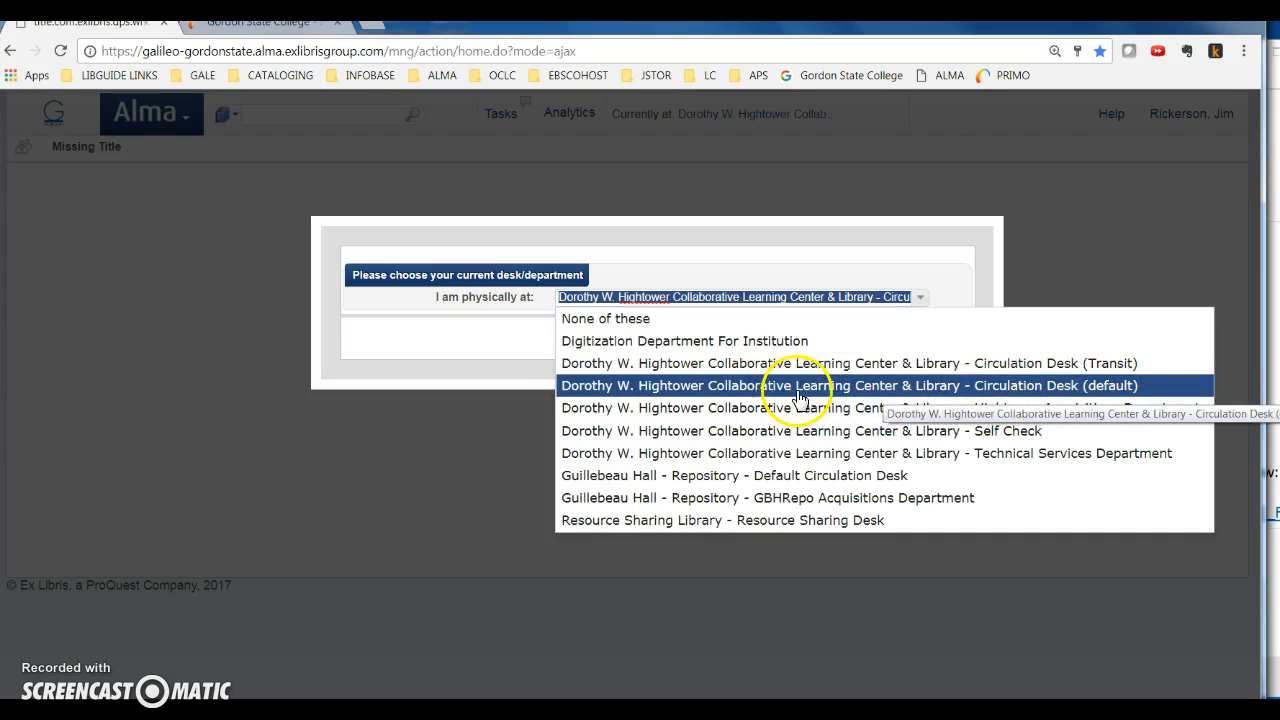
click(1027, 390)
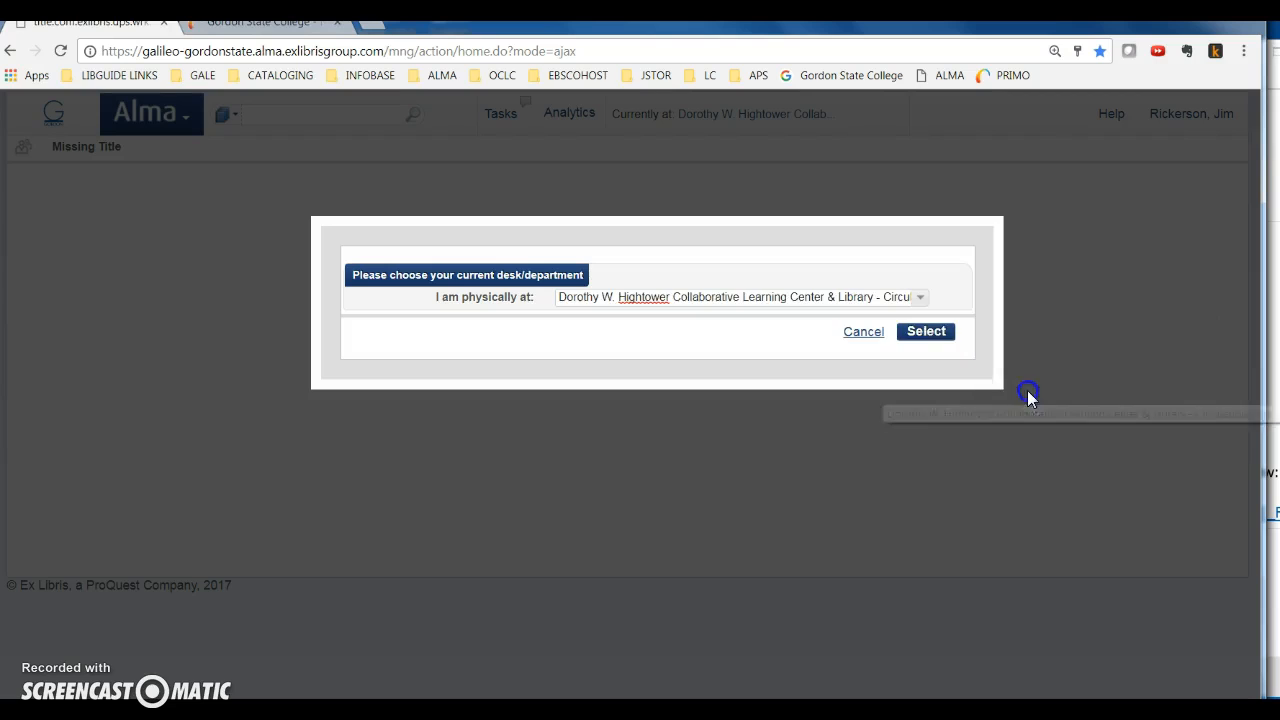
click(934, 337)
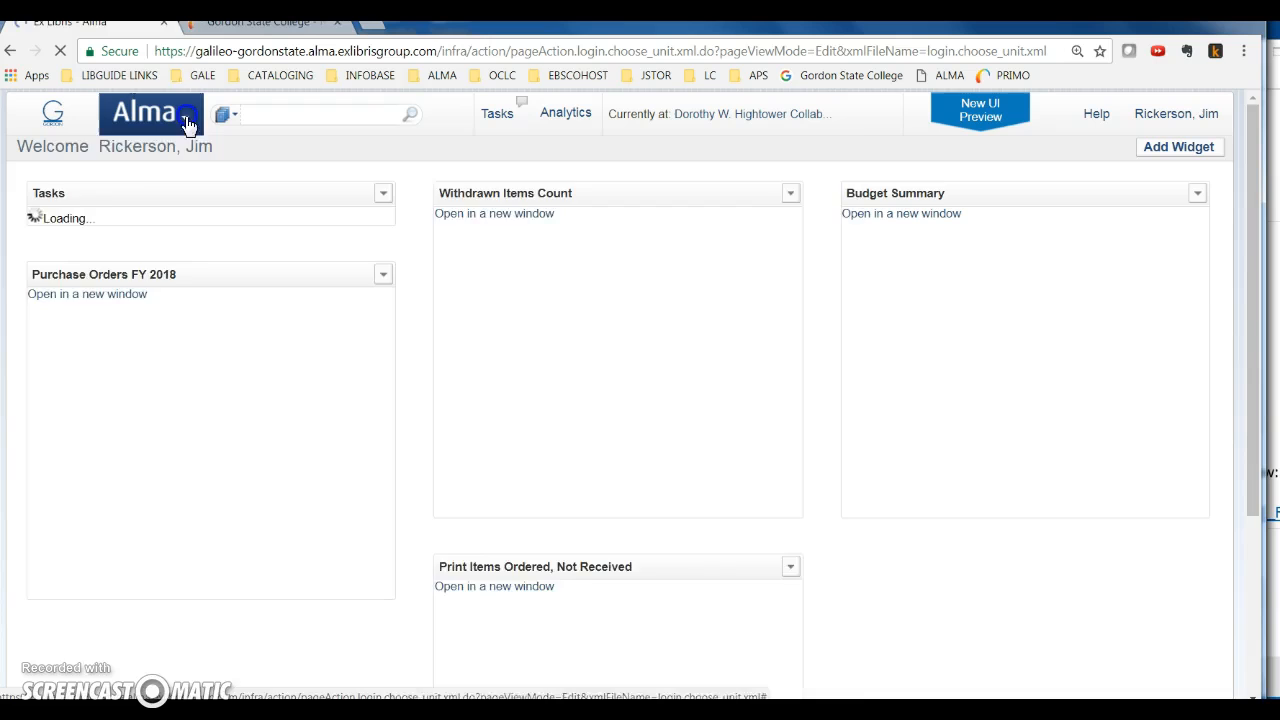
click(185, 115)
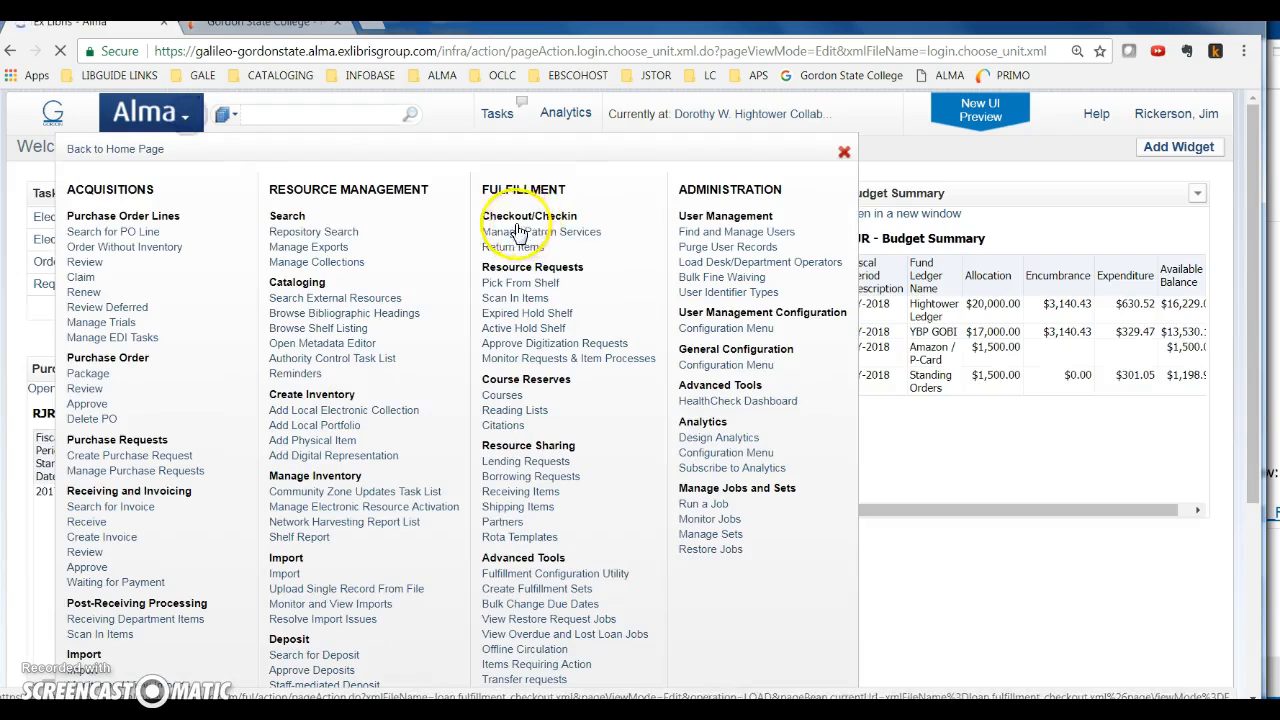
click(508, 246)
click(250, 202)
right_click(250, 202)
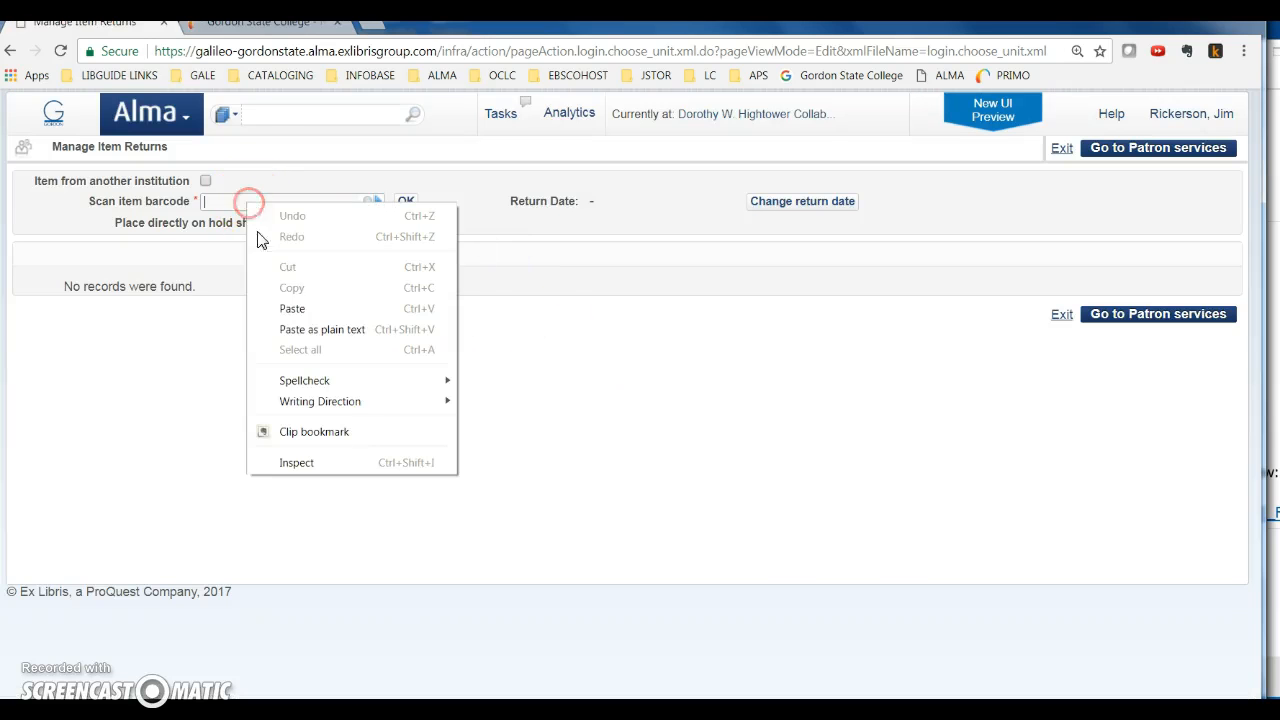
click(284, 310)
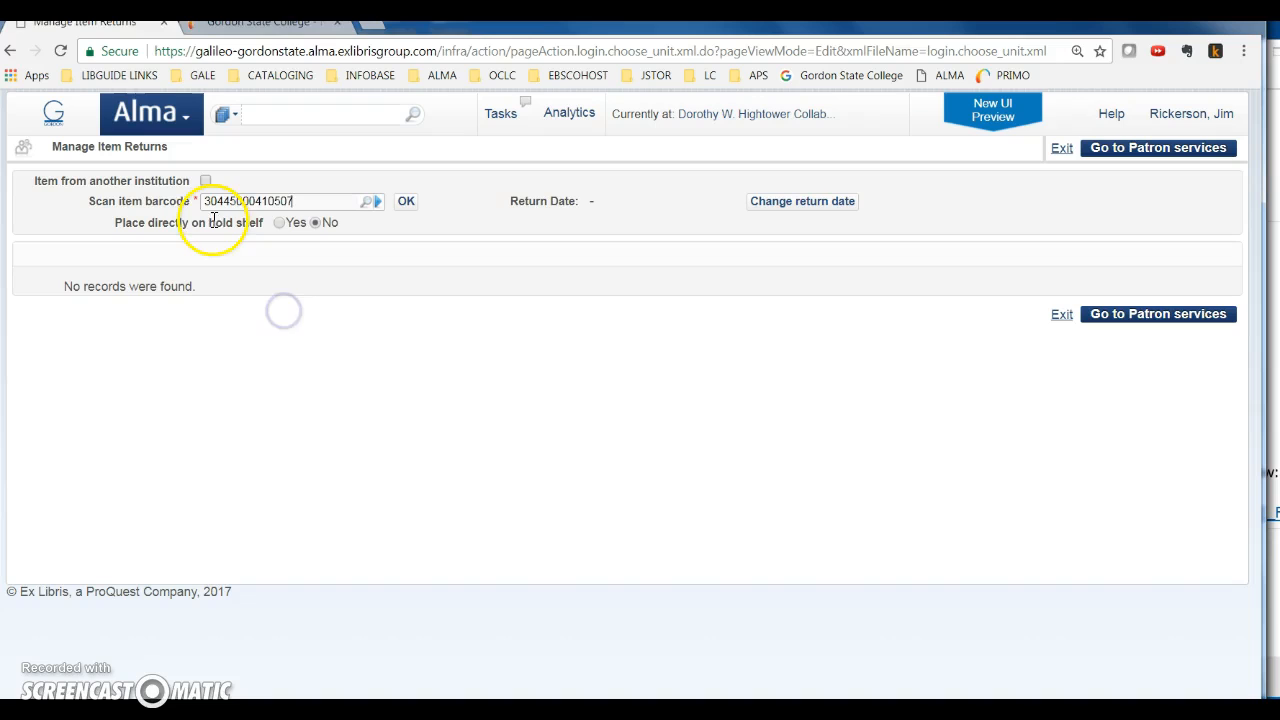
click(406, 202)
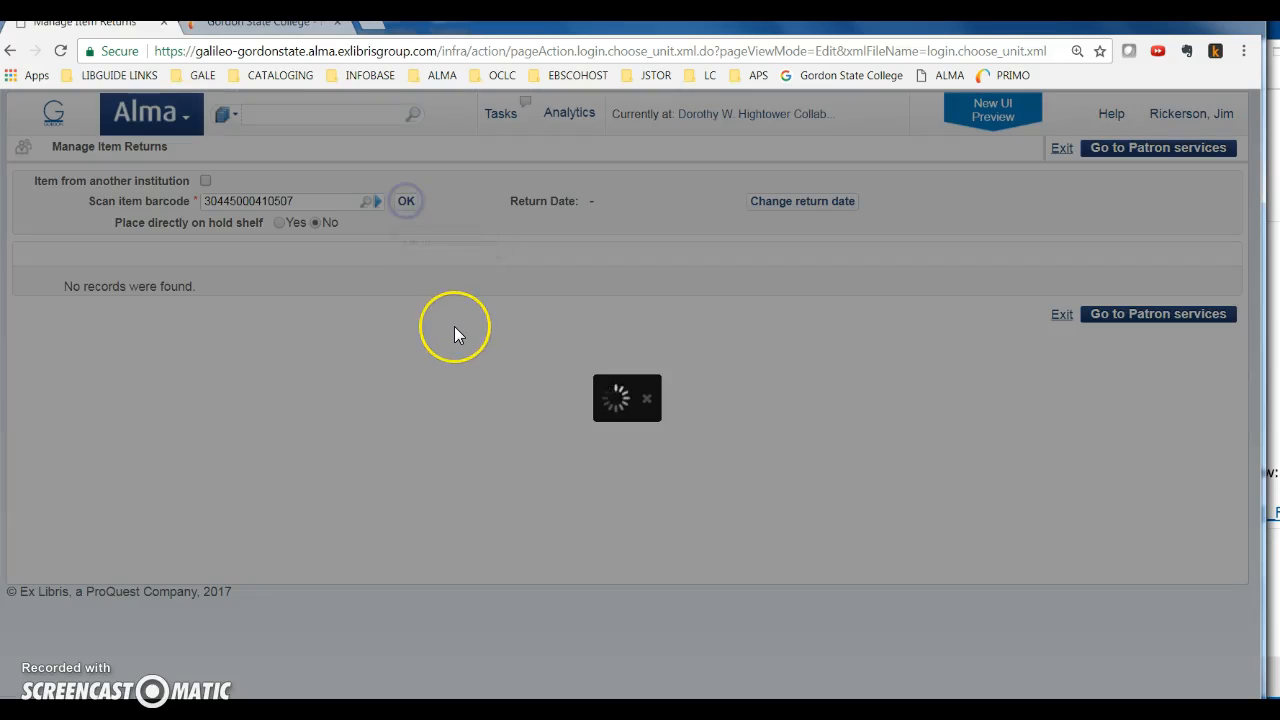
click(462, 364)
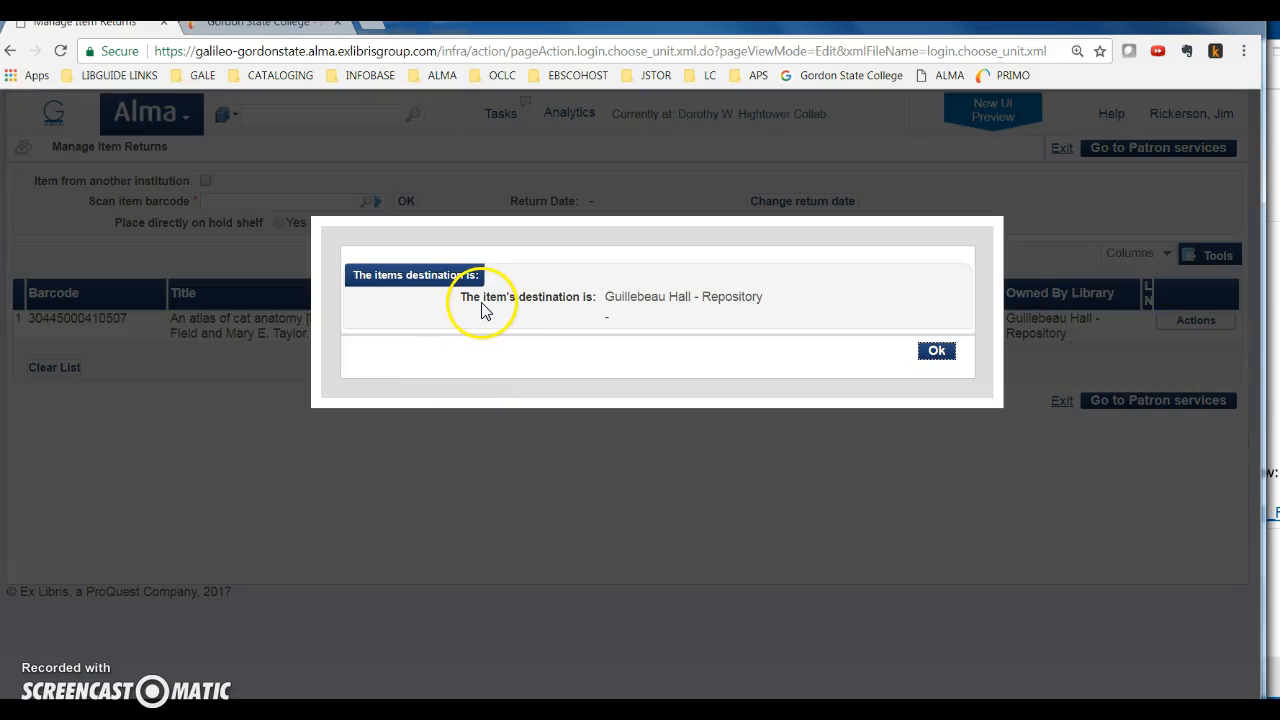
click(937, 351)
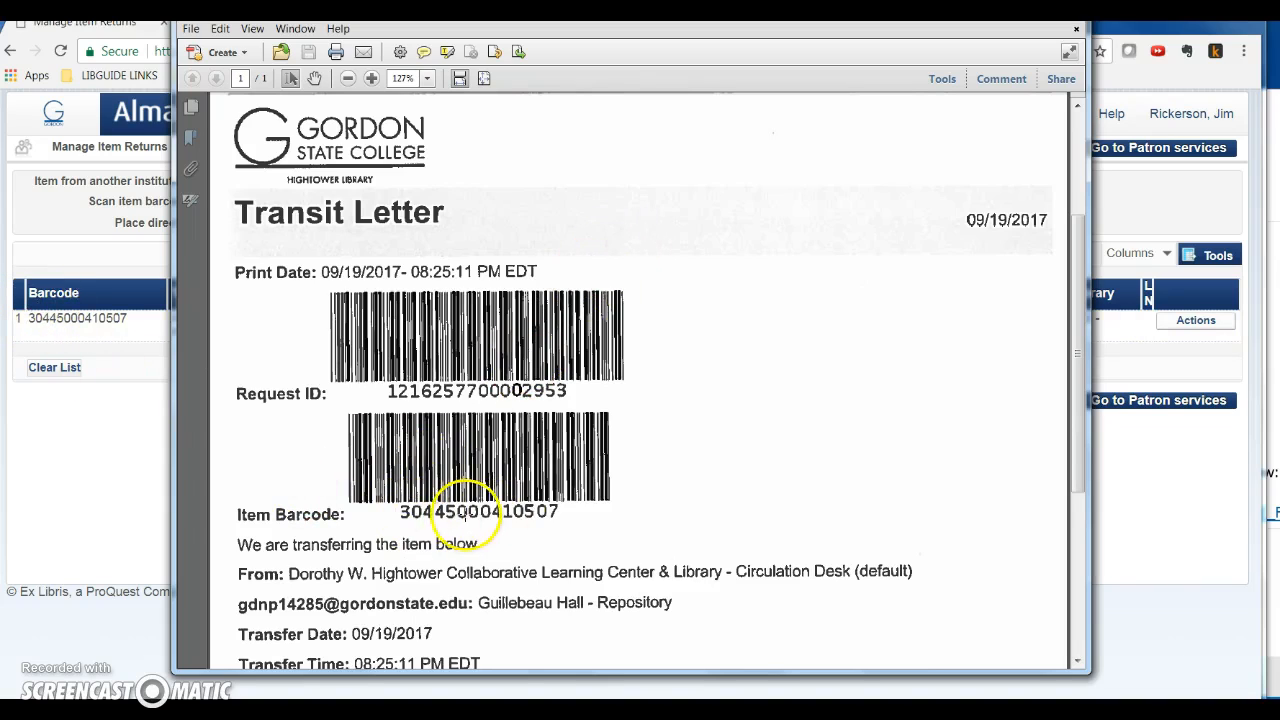
Read through the item's transit letter, checking its barcodes, origin, destination and transfer details, and close it.
scroll(466, 510, down, 1)
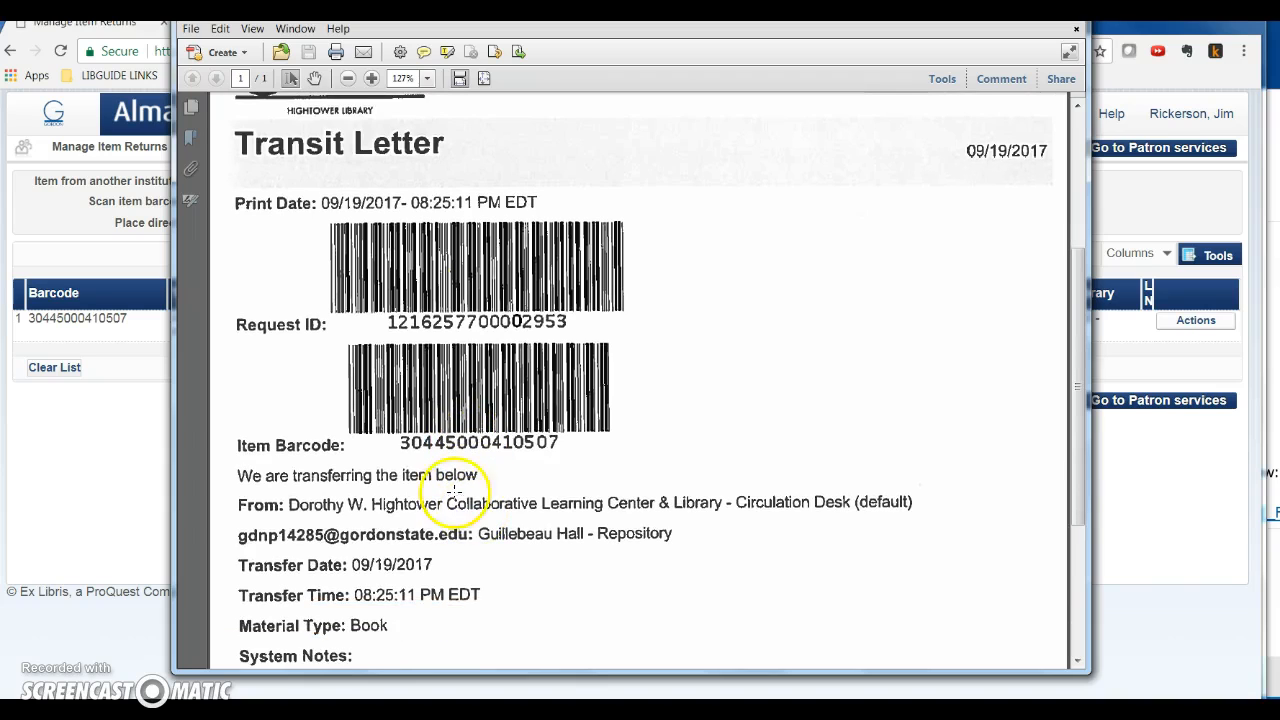
scroll(551, 462, down, 1)
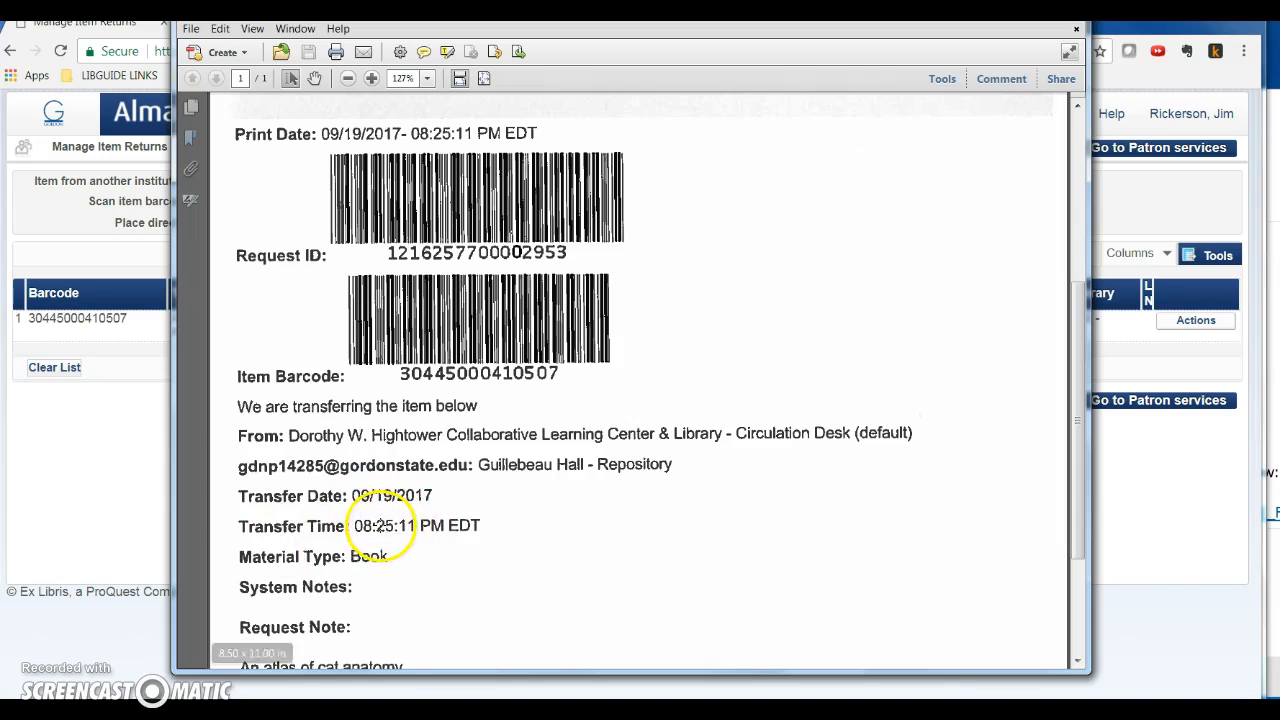
scroll(380, 527, down, 1)
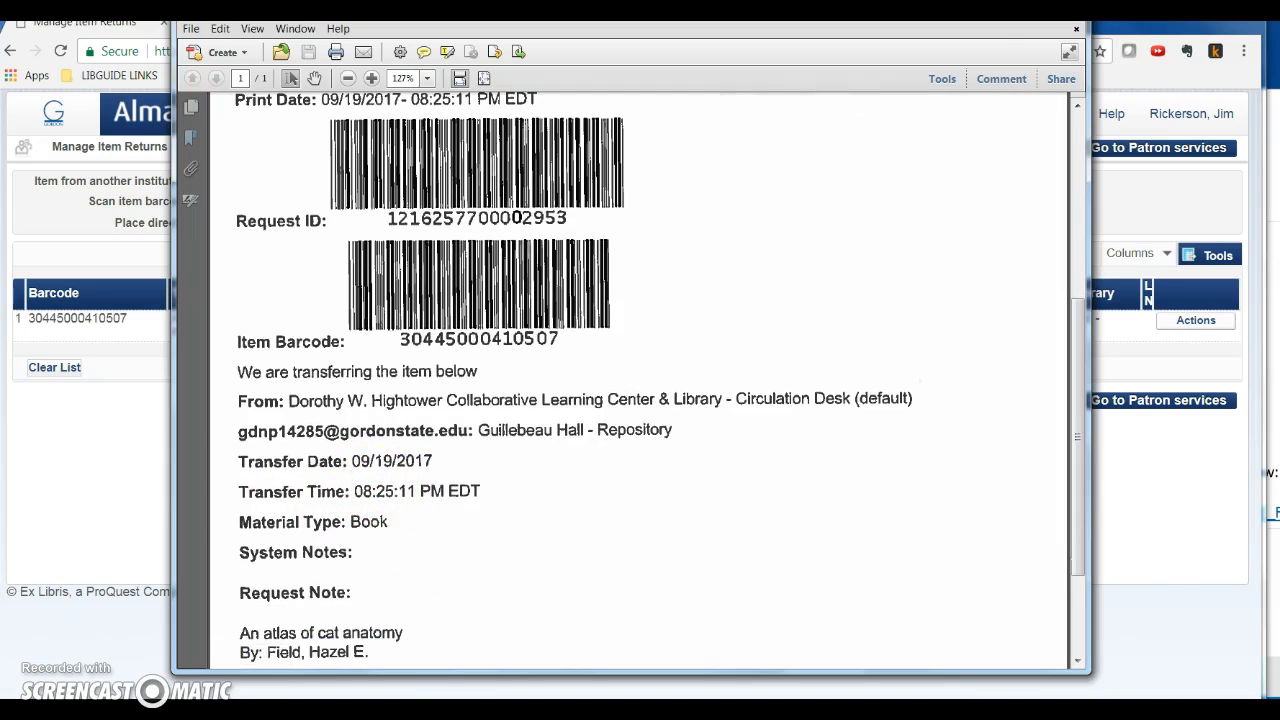
click(1068, 14)
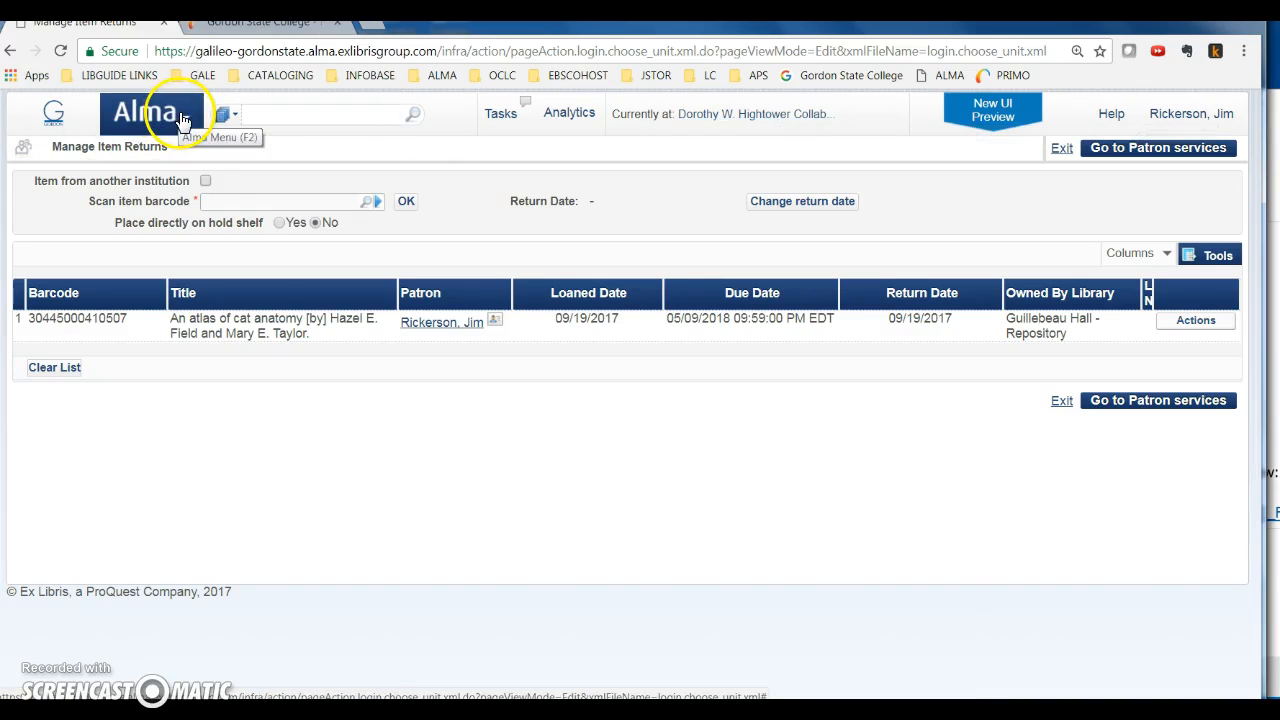
Review the available desks for the current location, including Circulation Desk (Transit), and leave without choosing another one.
click(757, 114)
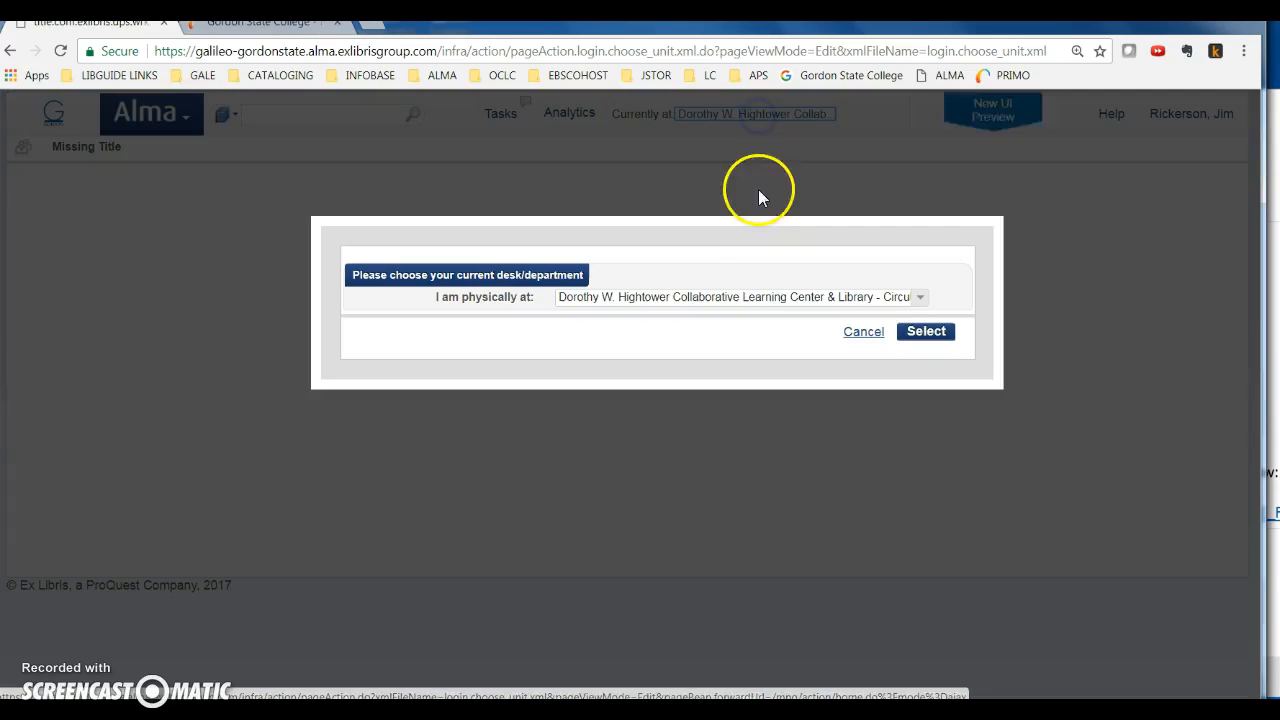
click(766, 296)
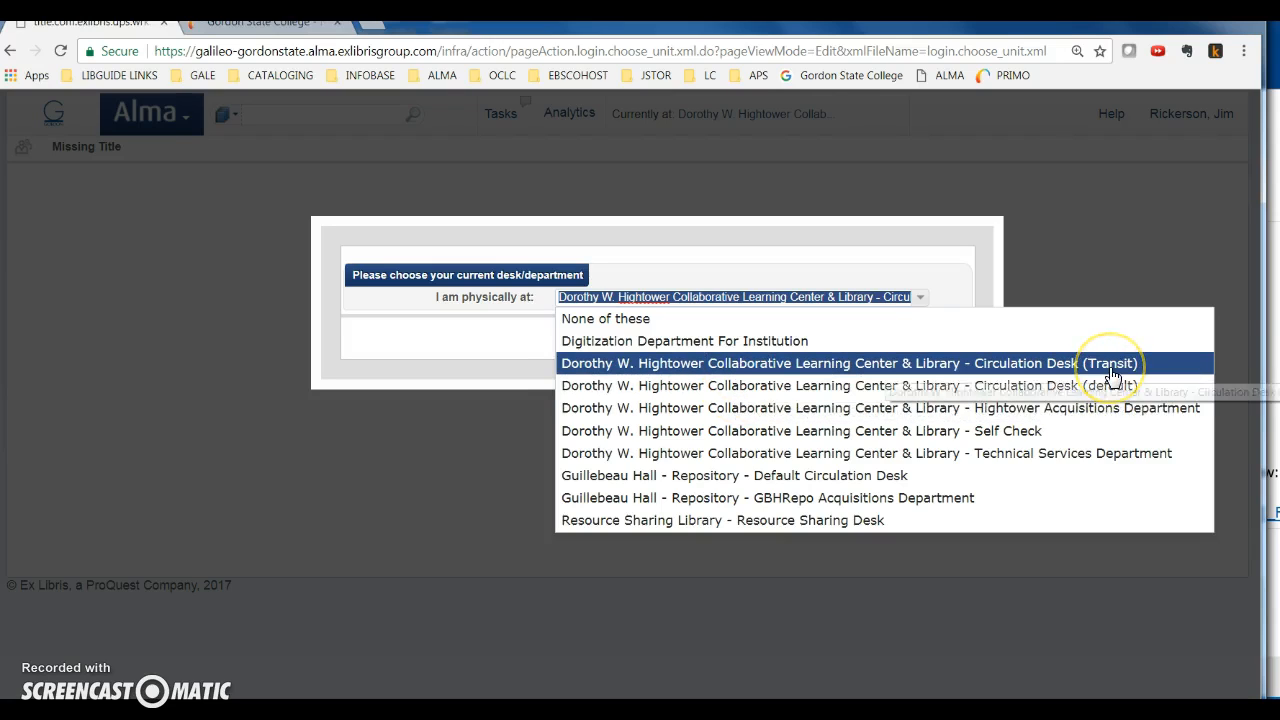
click(395, 417)
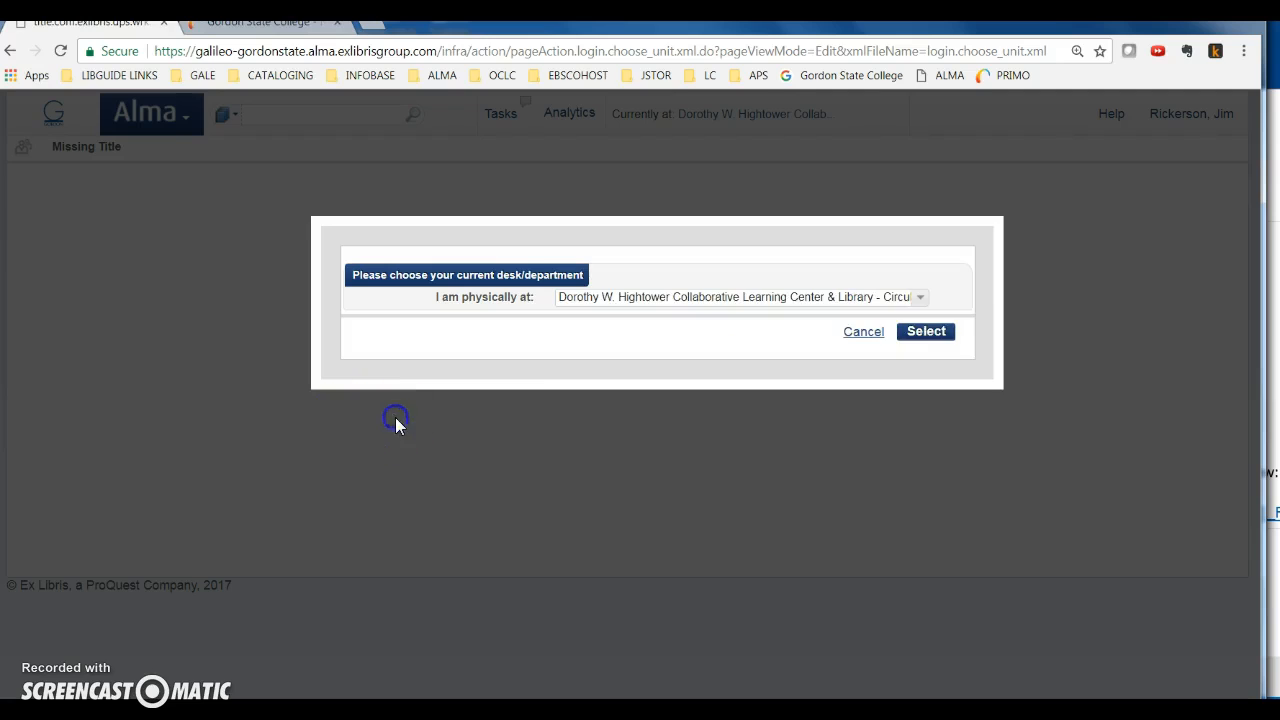
click(860, 334)
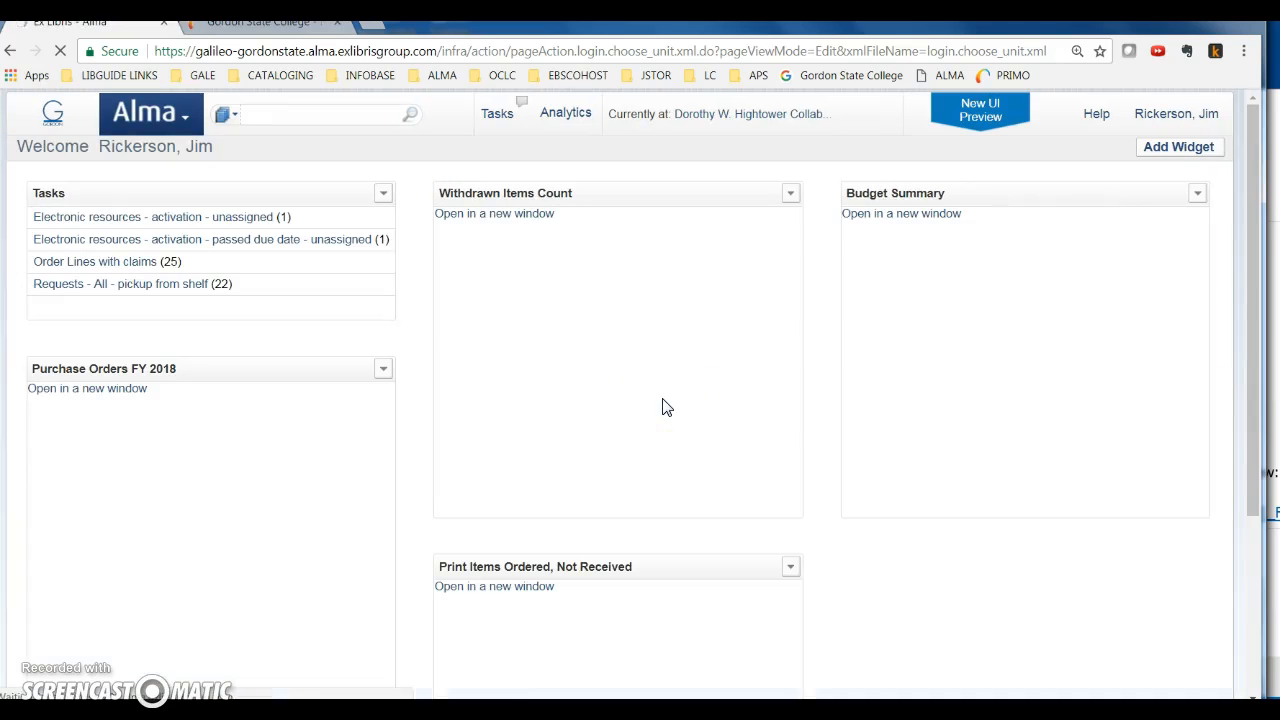
Open the fulfillment configuration for Dorothy W. Hightower Collaborative Learning Center & Library and display its list of circulation desks.
click(608, 405)
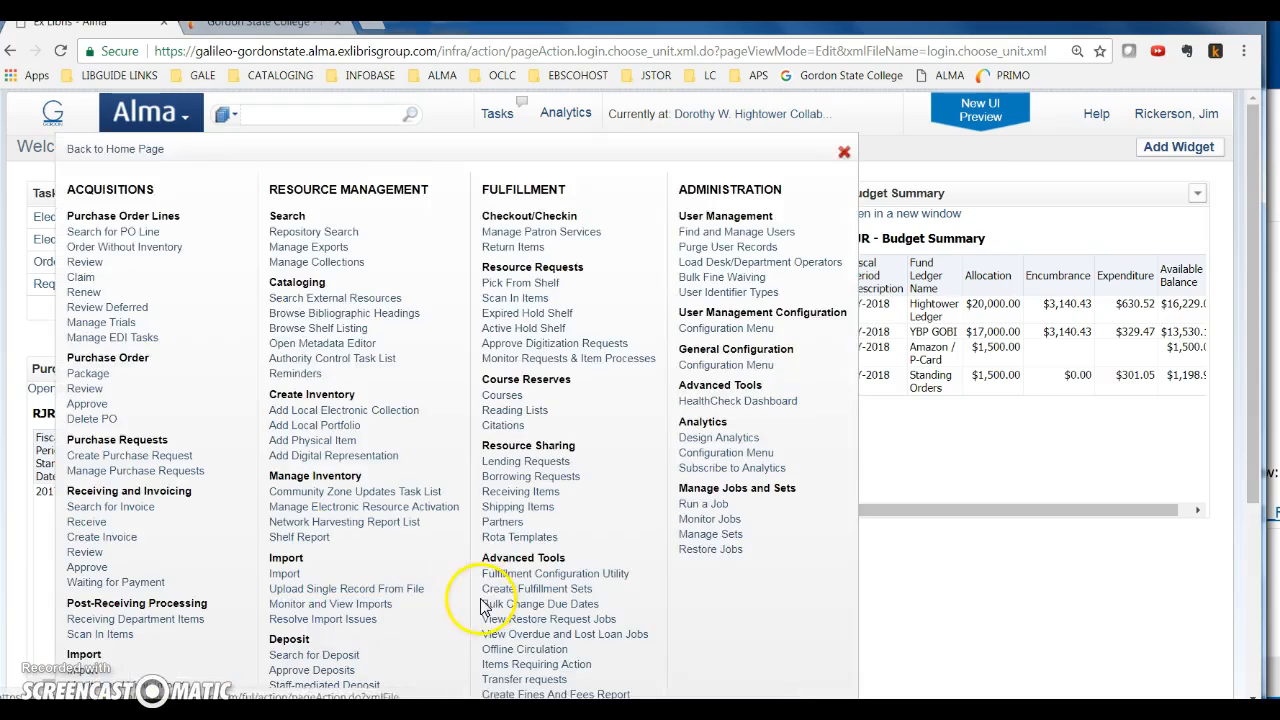
scroll(483, 604, down, 3)
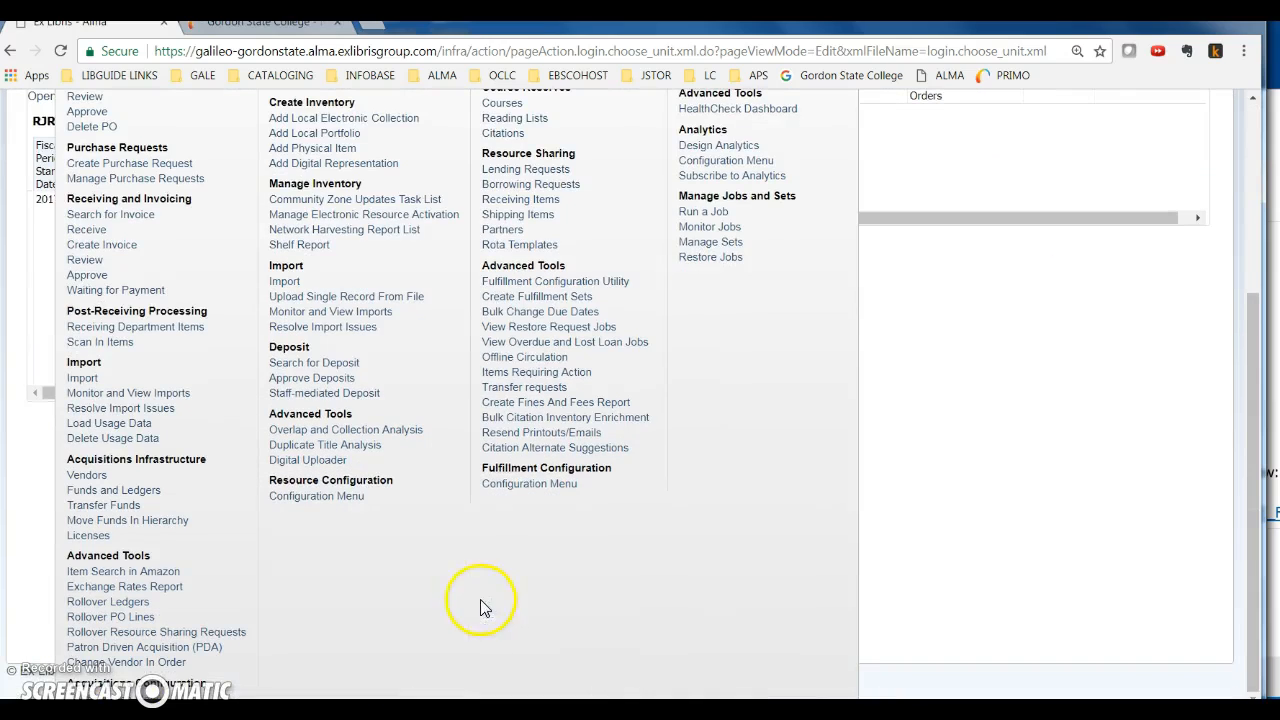
click(508, 488)
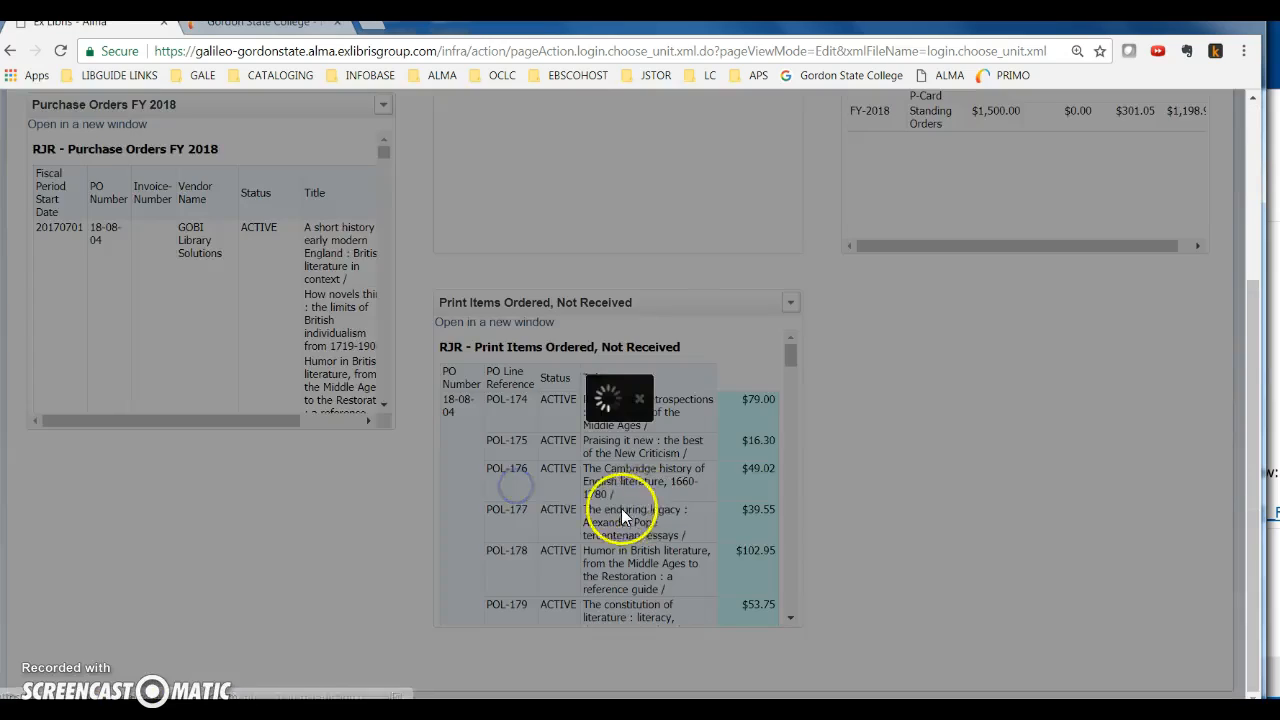
click(337, 182)
click(270, 252)
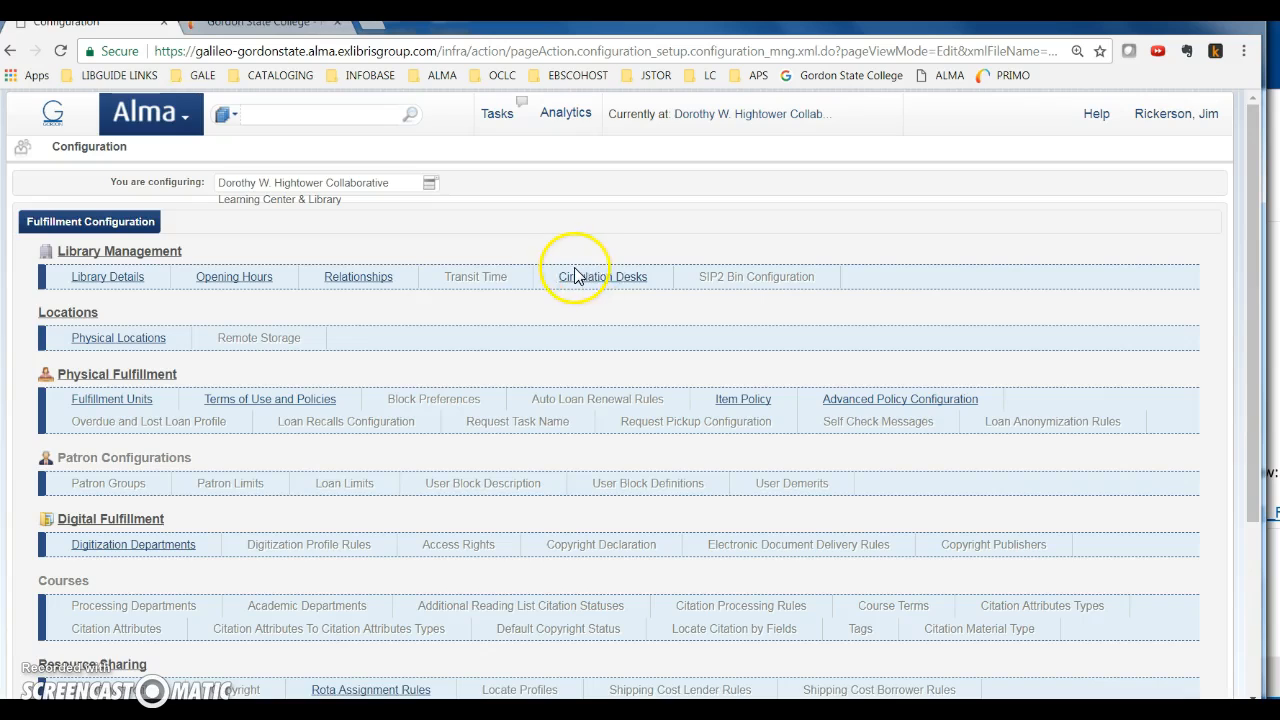
click(602, 277)
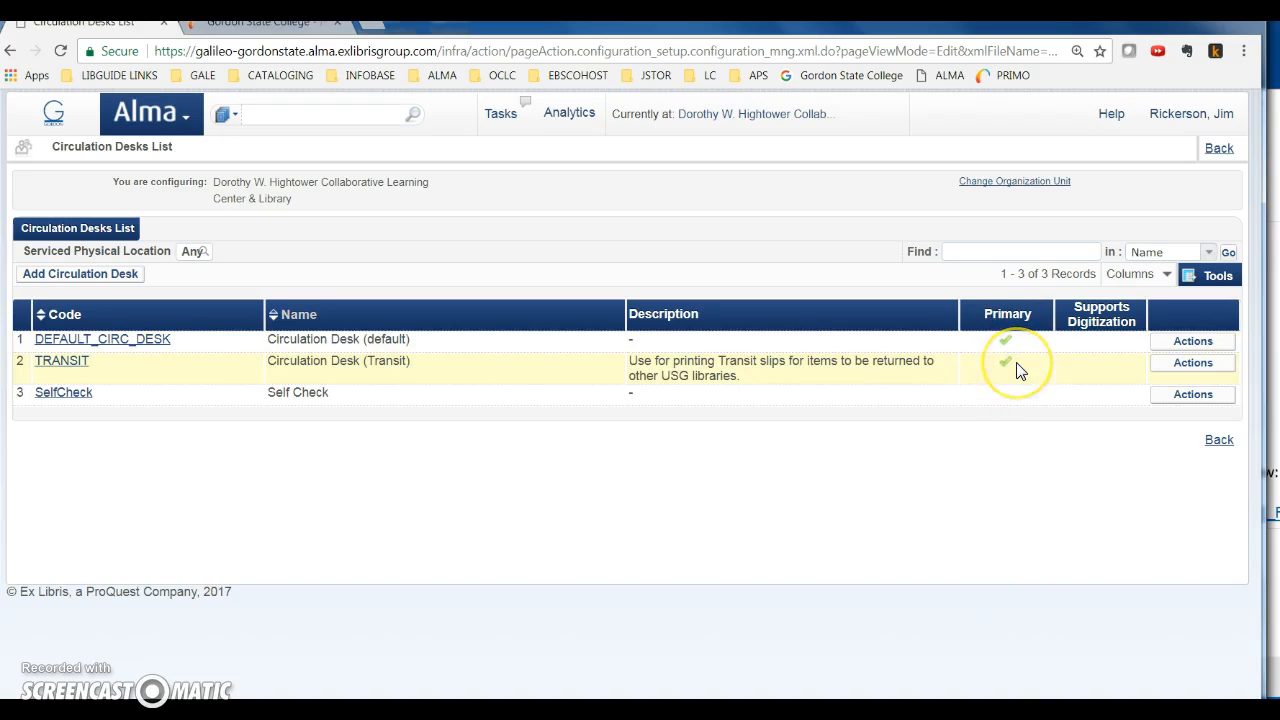
Examine the general details and physical locations of the TRANSIT circulation desk, and leave without saving.
click(1180, 364)
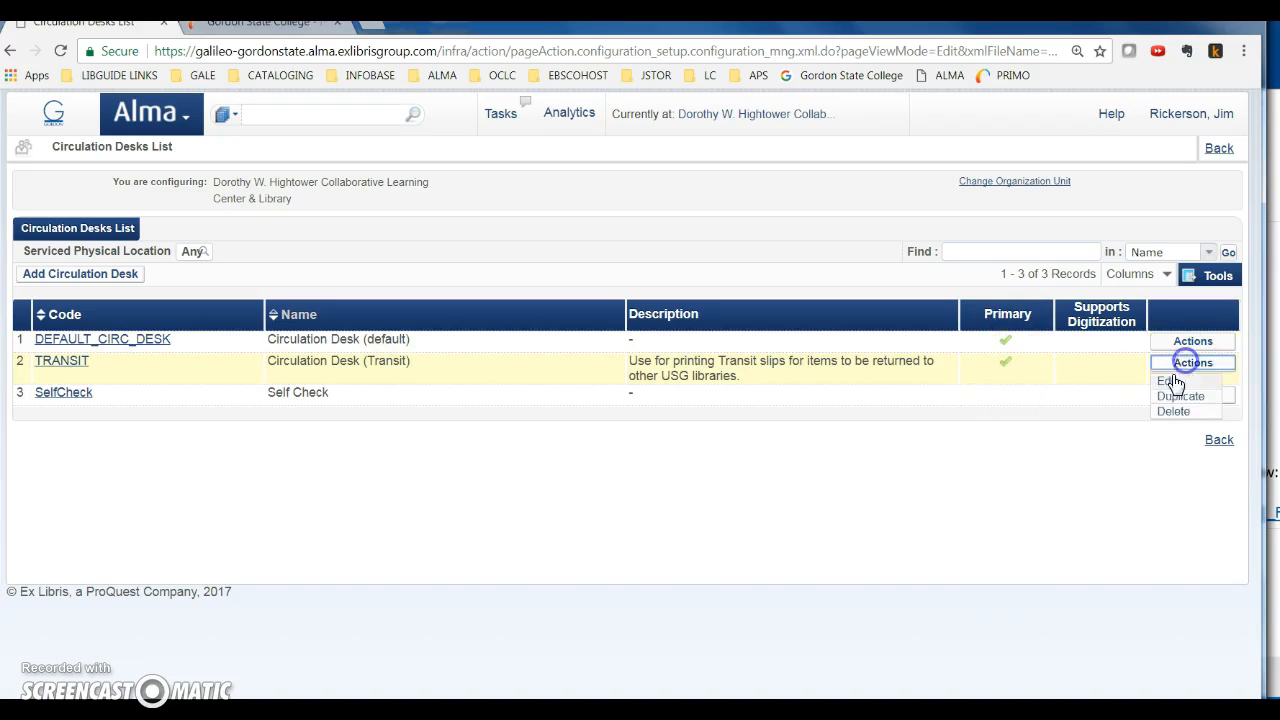
click(1167, 384)
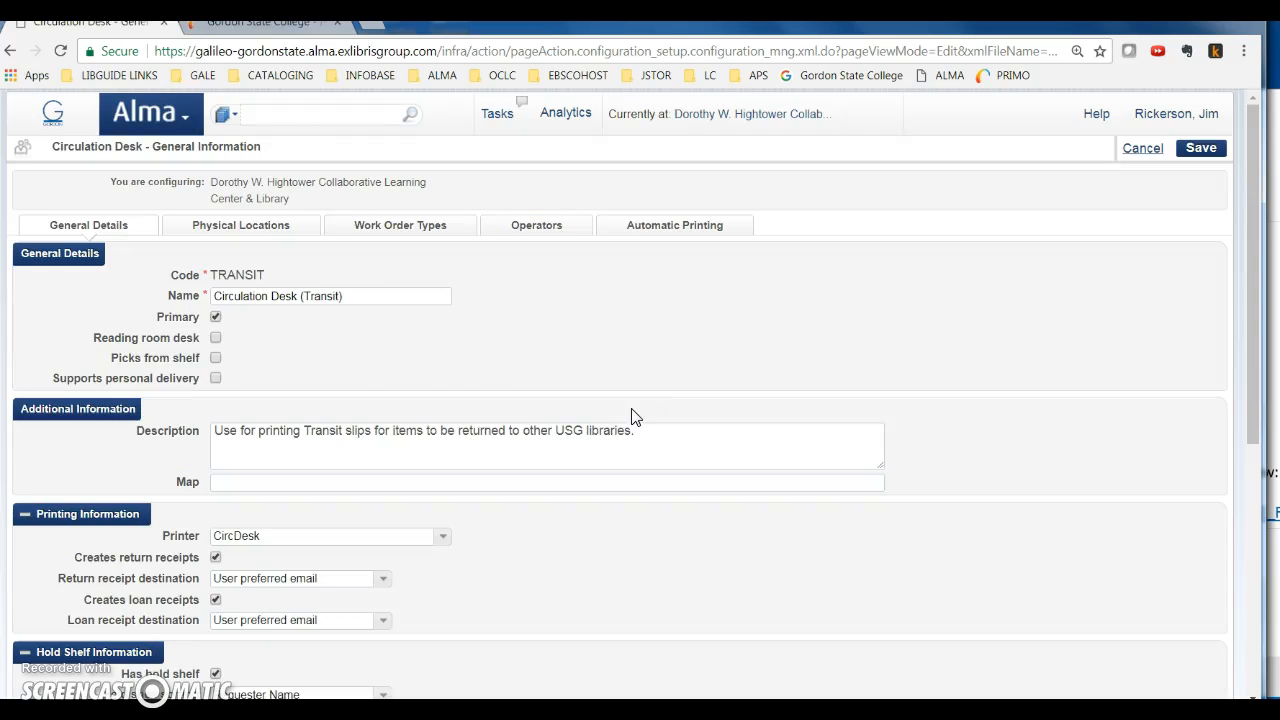
click(228, 336)
click(268, 225)
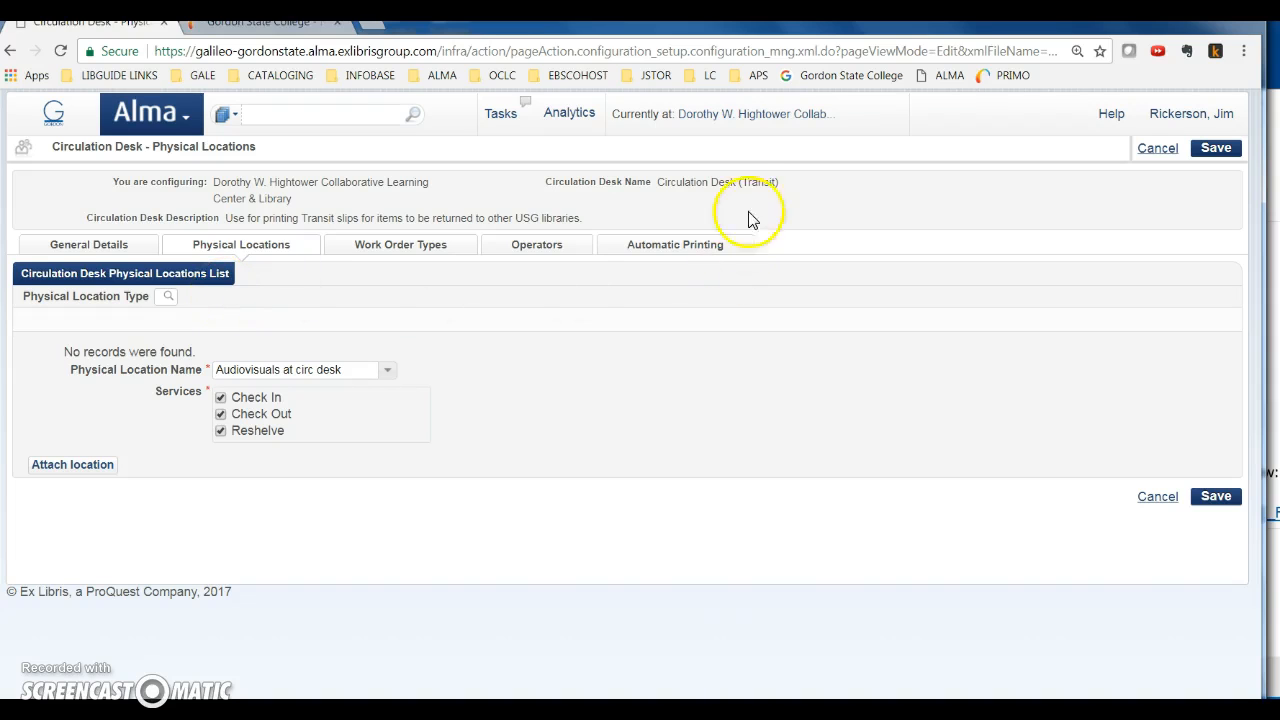
drag(686, 182, 800, 183)
click(1156, 149)
Examine the physical locations attached to Circulation Desk (default) and their check-in, check-out and reshelve services.
click(1193, 362)
click(1170, 362)
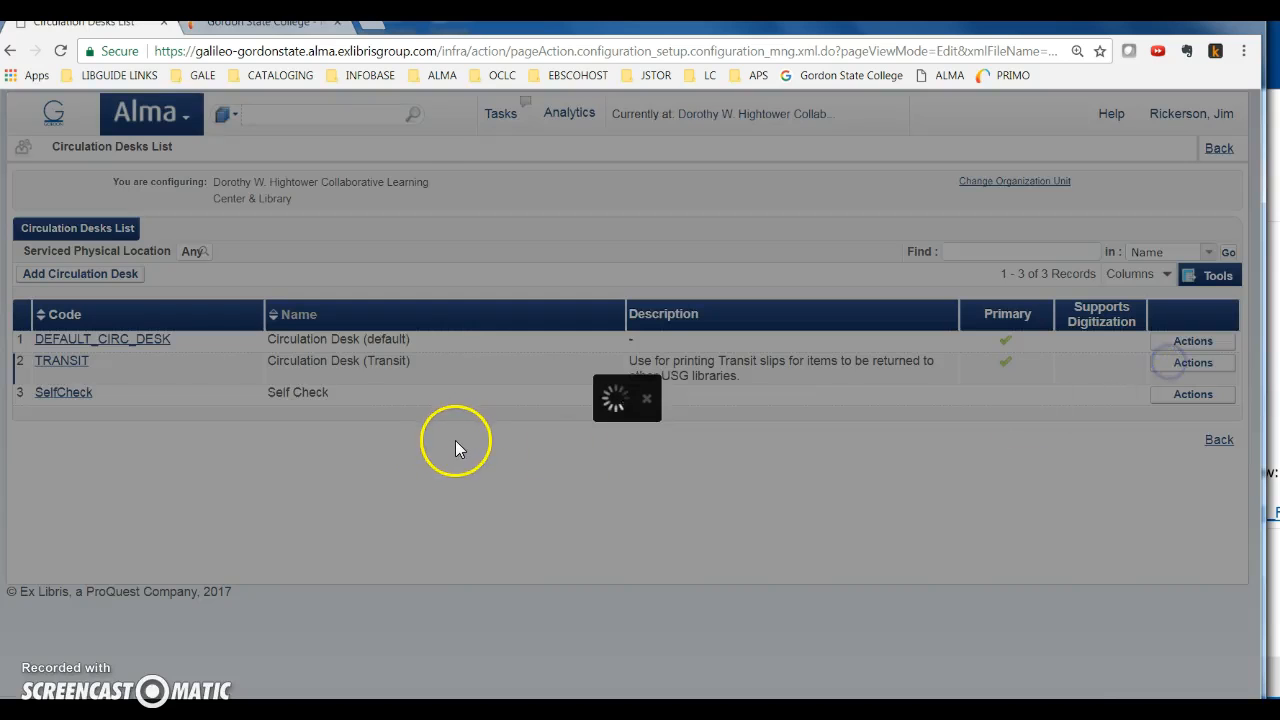
click(241, 227)
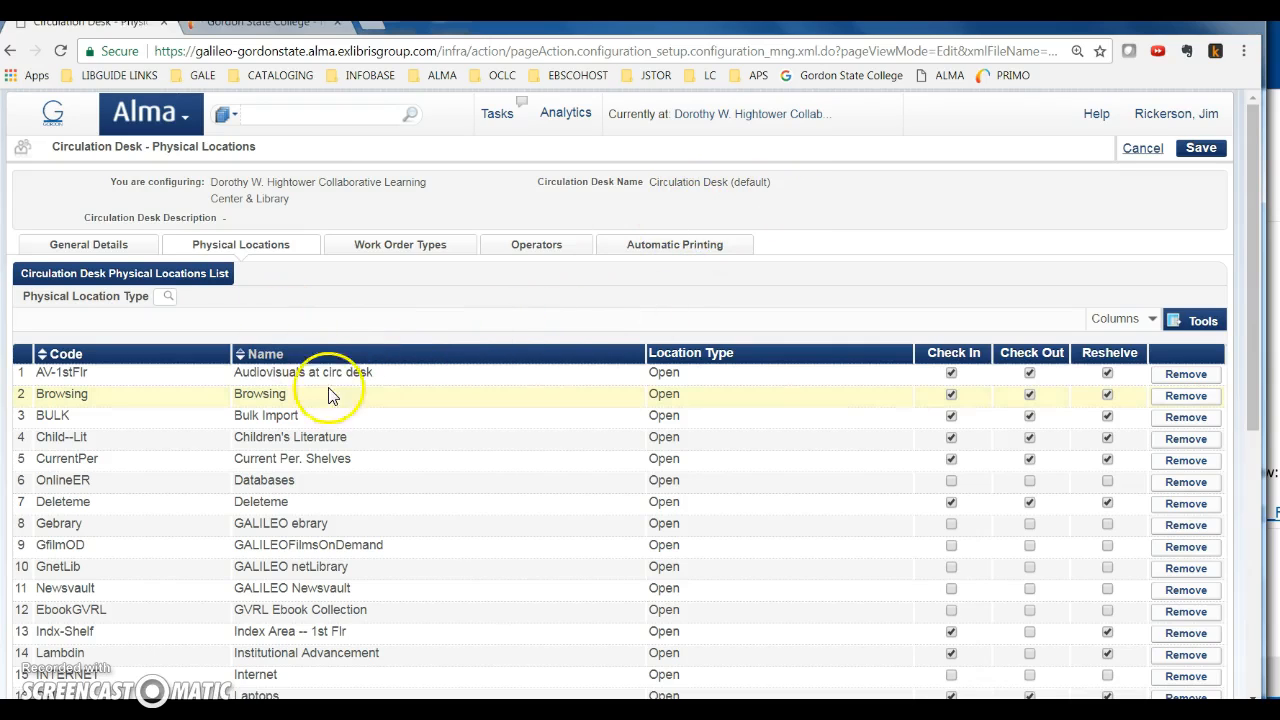
scroll(418, 398, down, 3)
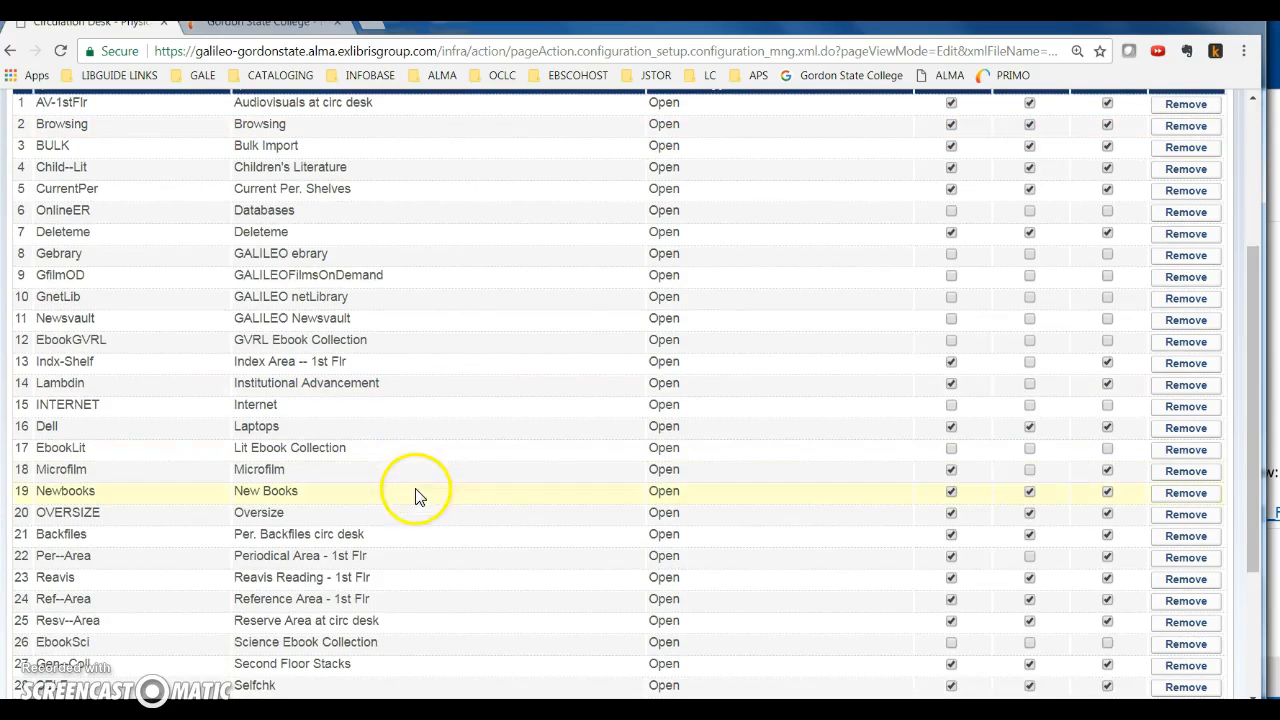
scroll(390, 480, down, 1)
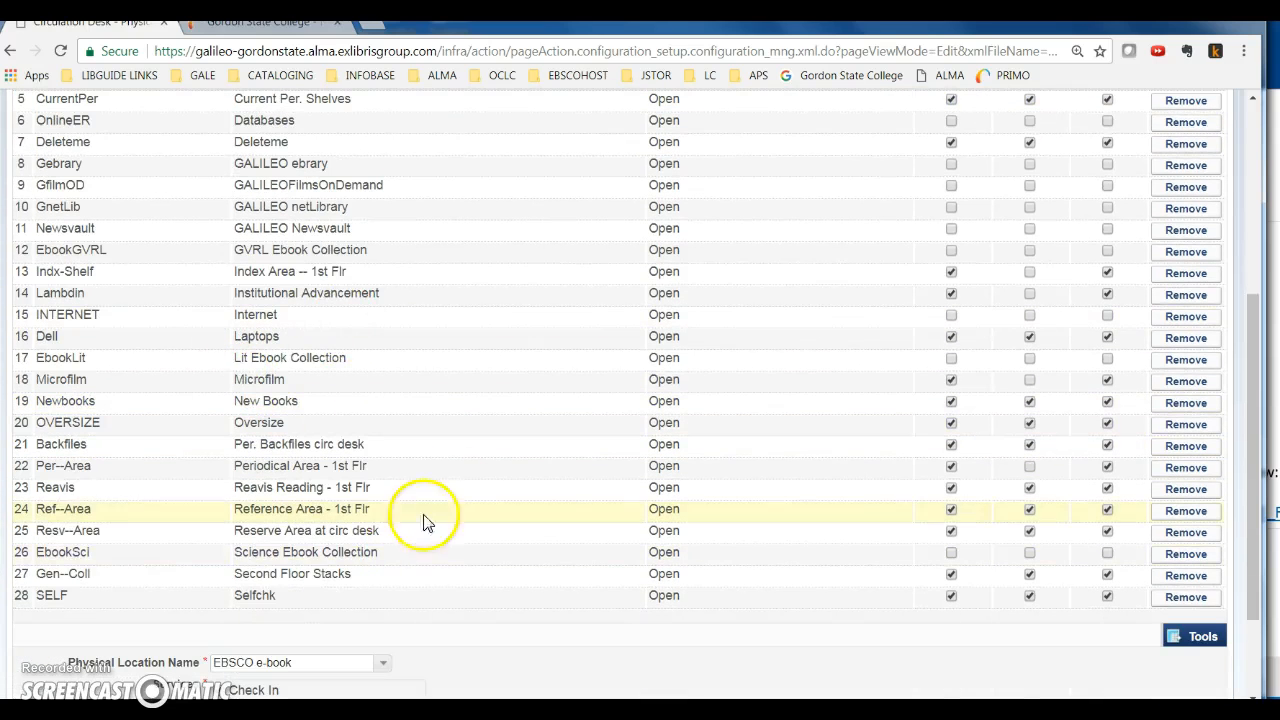
scroll(457, 480, up, 2)
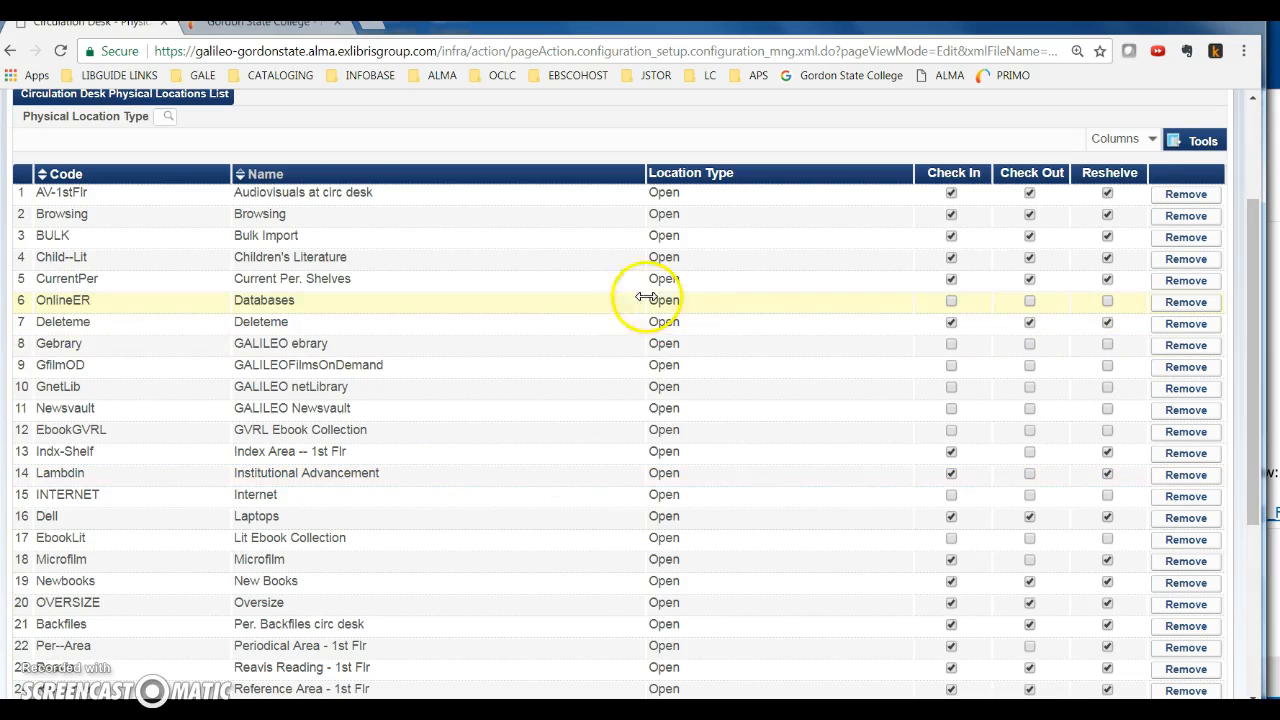
scroll(420, 300, up, 2)
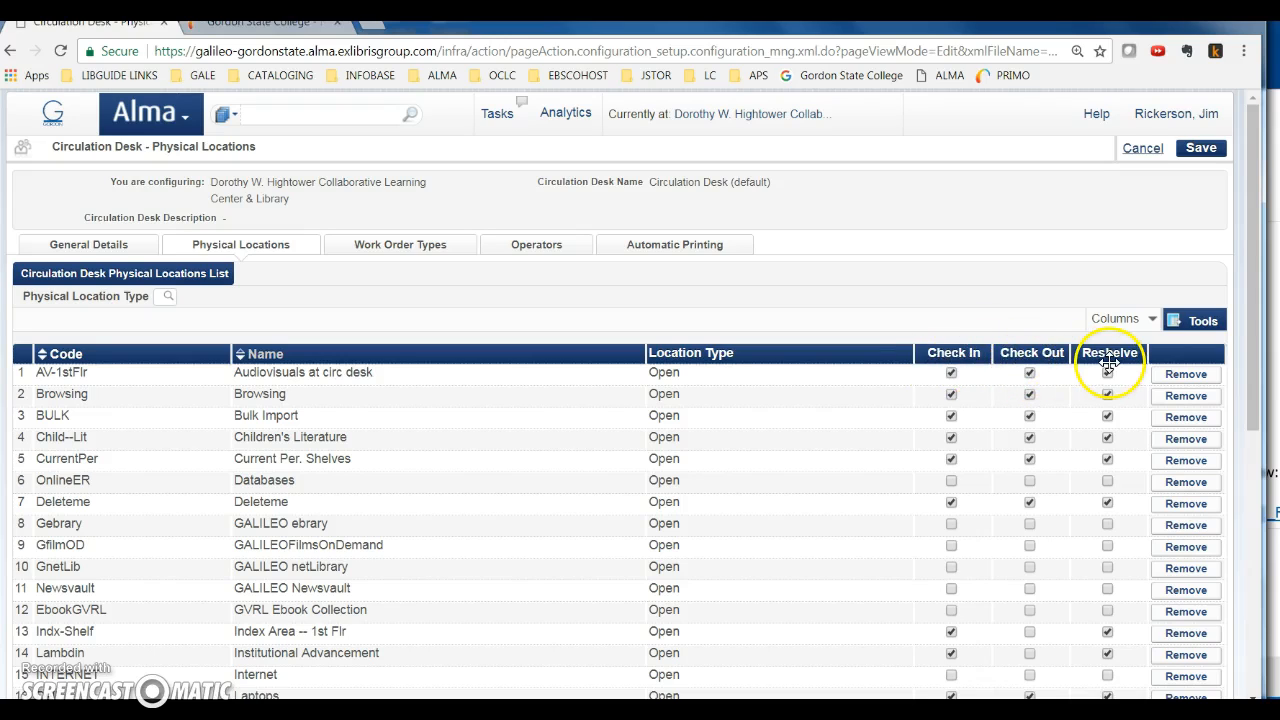
Leave the default desk's configuration without saving, and examine the Circulation Desk (Transit) option for the current location without changing the selection.
click(1143, 148)
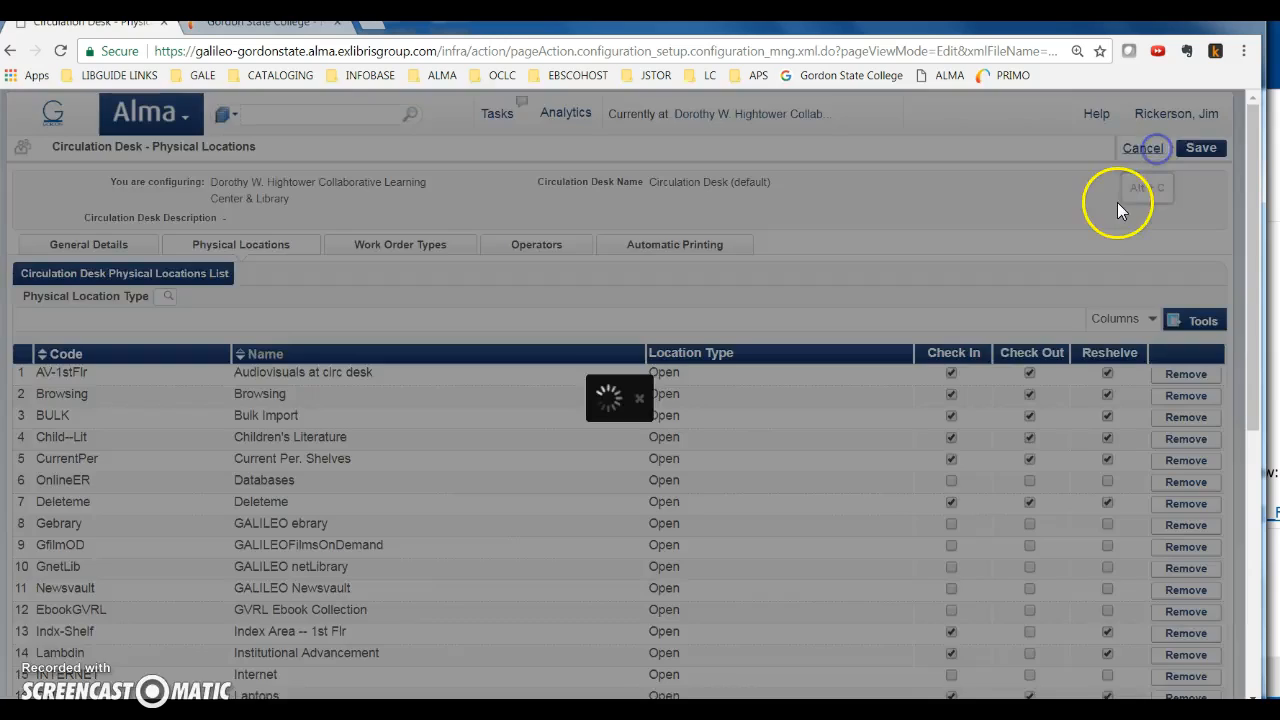
click(757, 114)
click(686, 296)
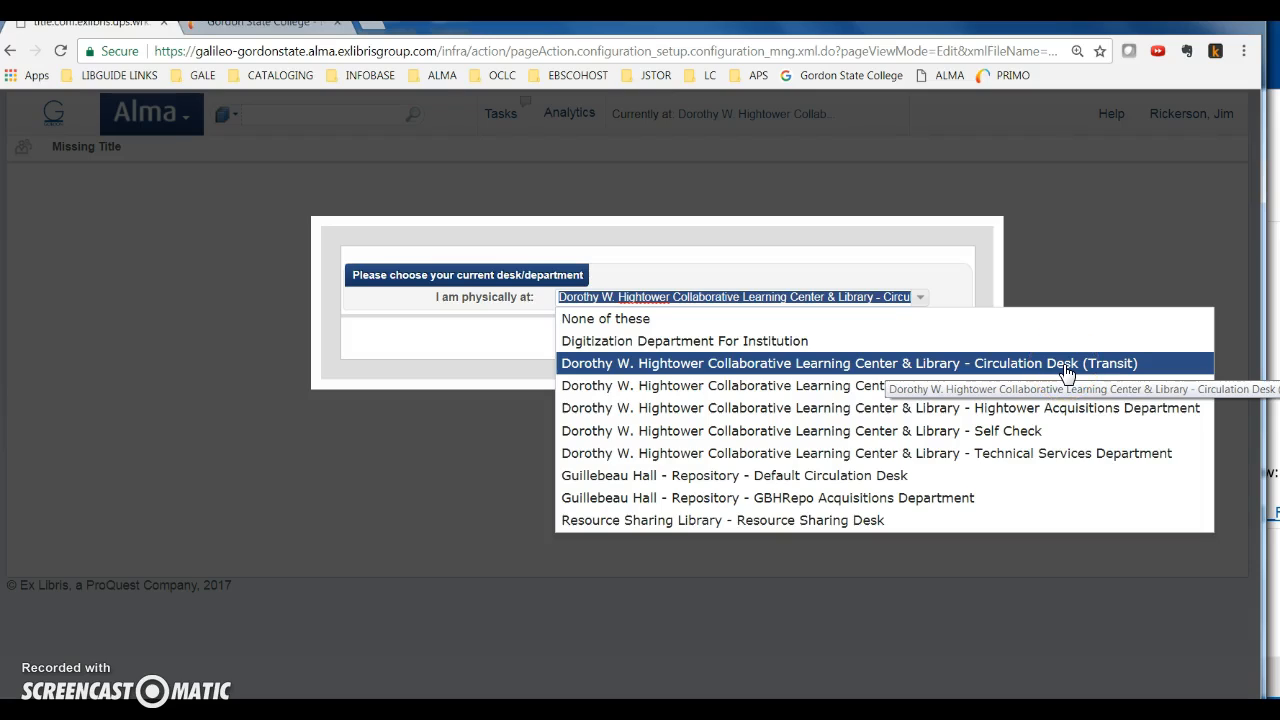
click(1085, 368)
click(1100, 372)
click(1140, 372)
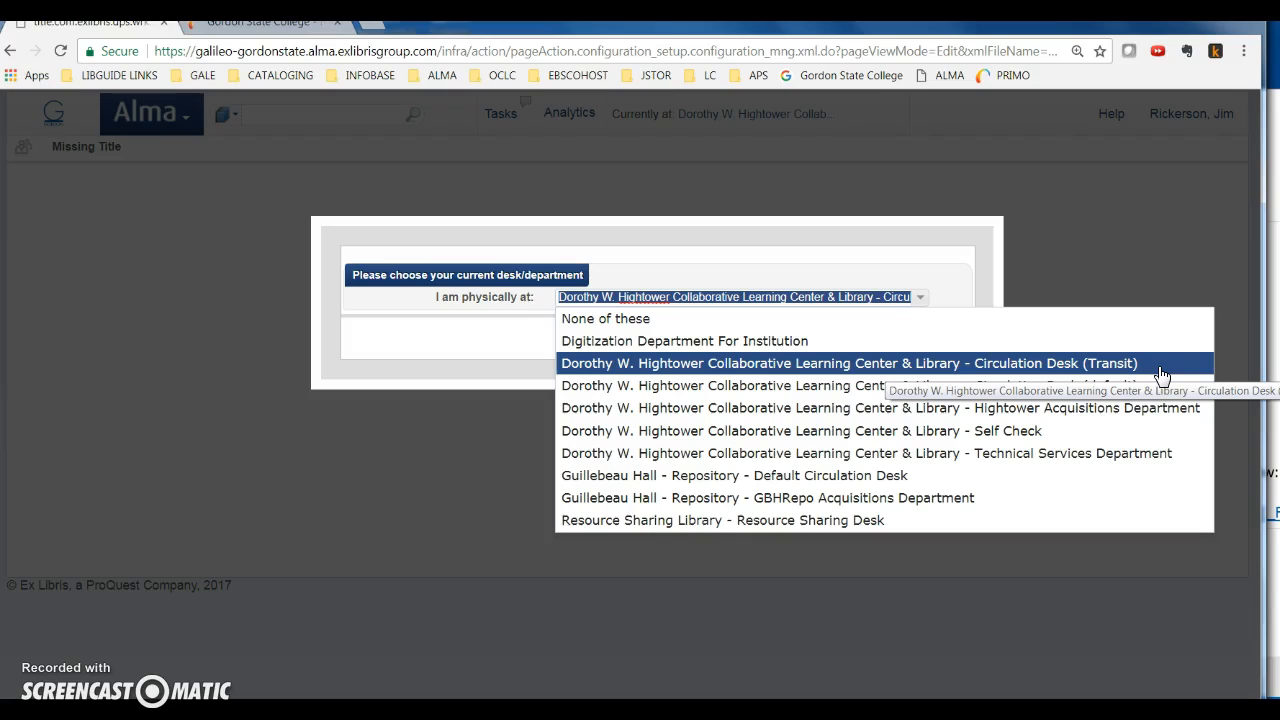
click(1160, 373)
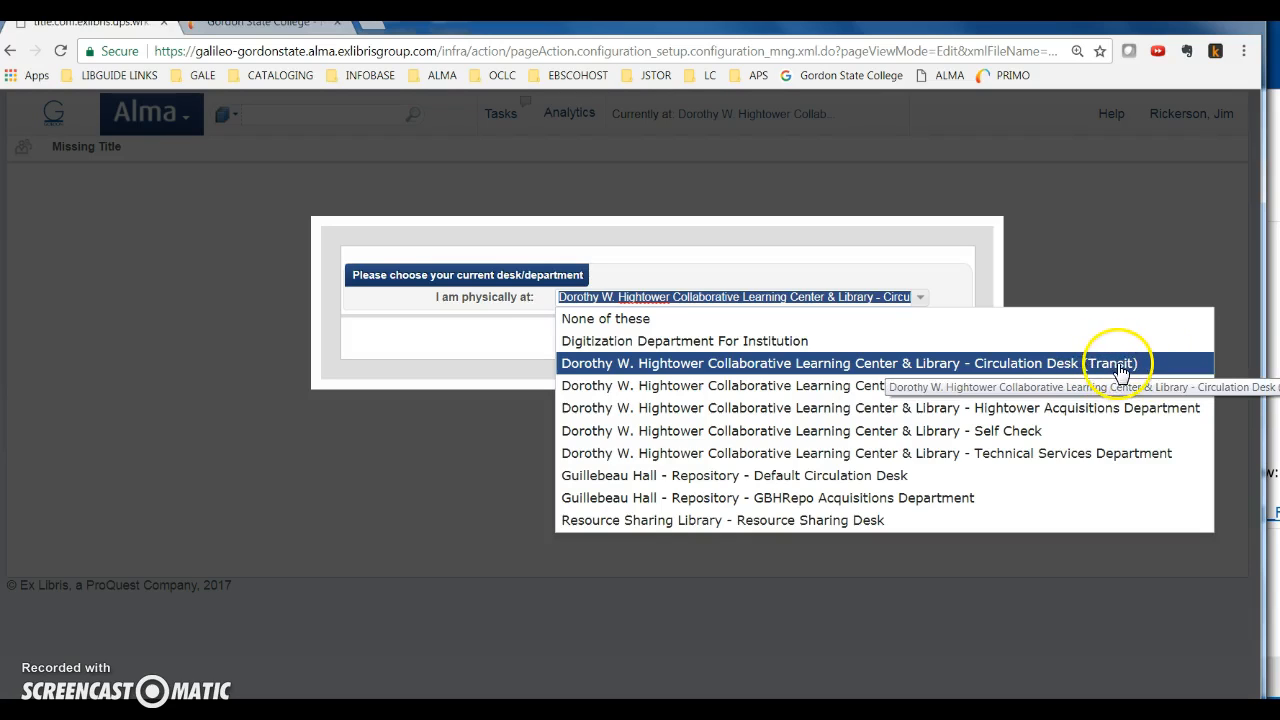
click(1123, 260)
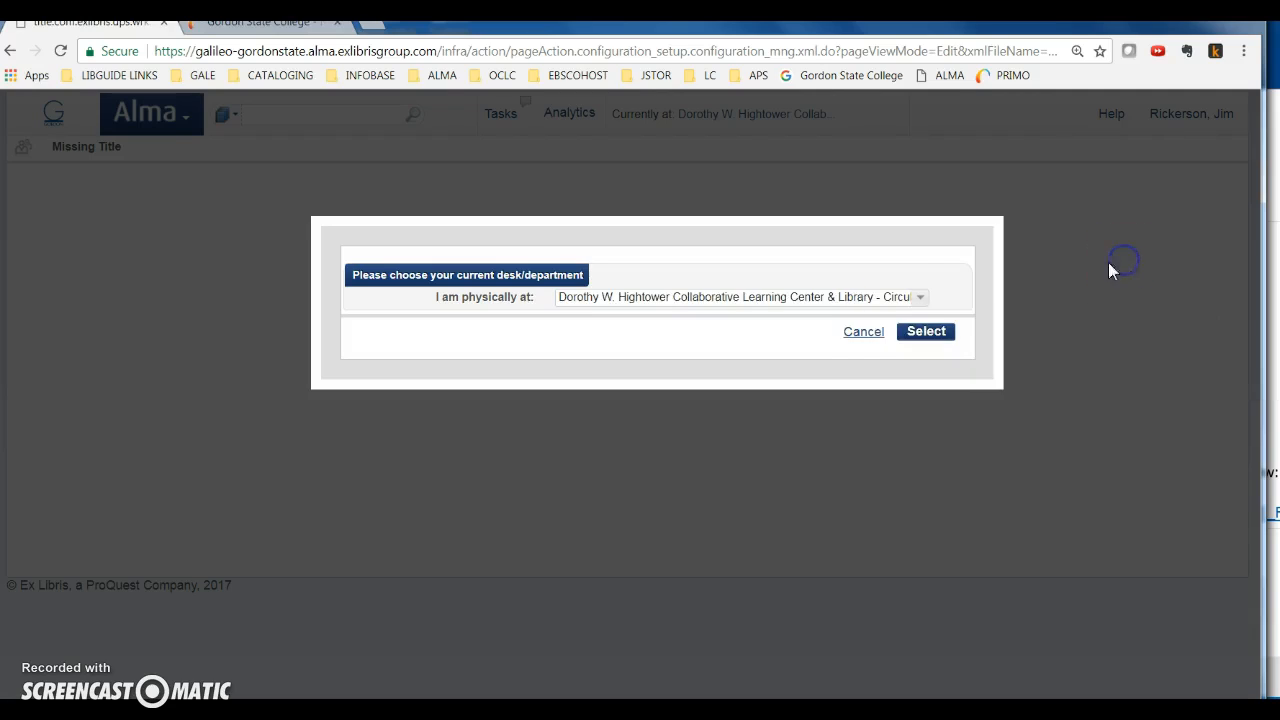
click(863, 334)
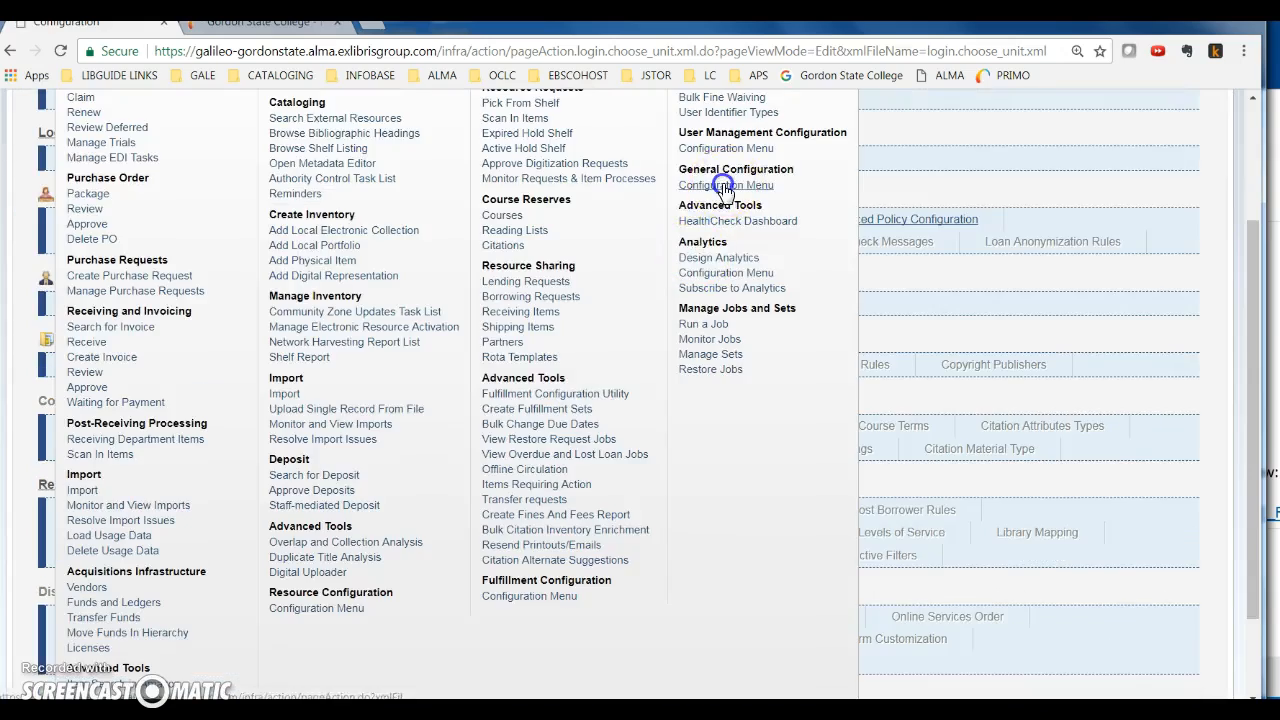
click(724, 186)
scroll(420, 540, down, 3)
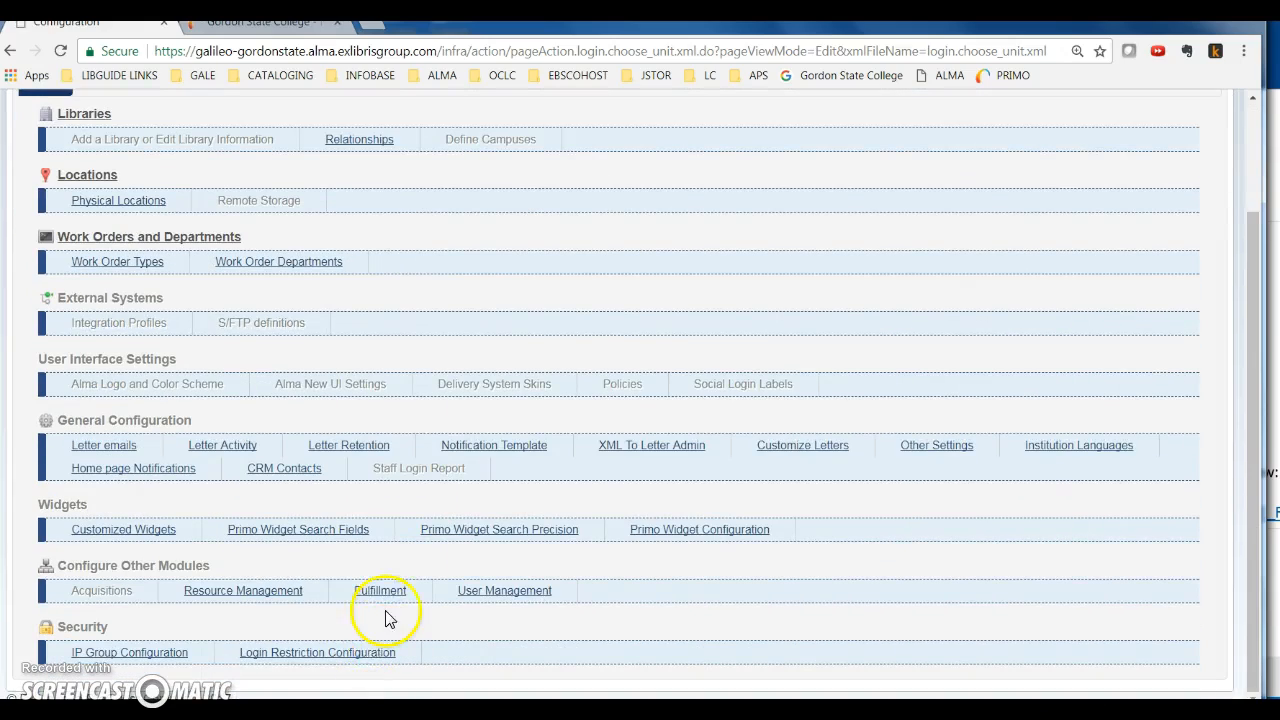
scroll(223, 443, up, 2)
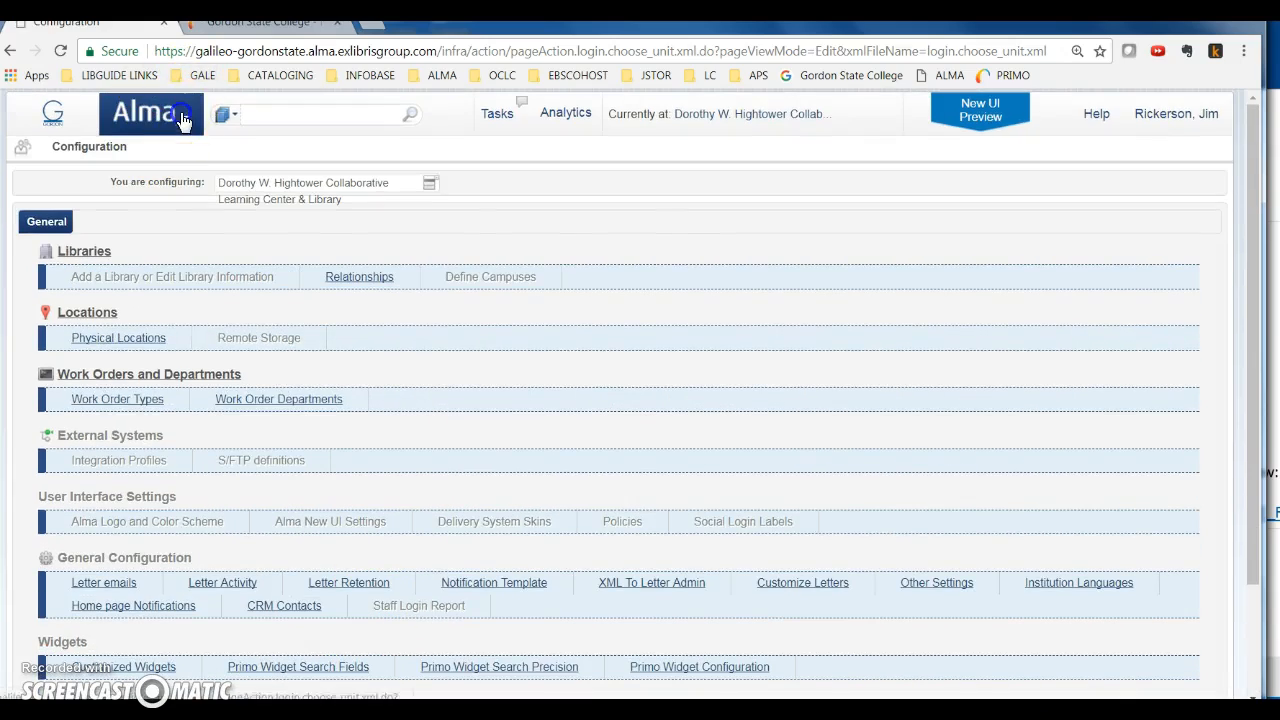
Display the library's printers in the fulfillment configuration and open the entry of the CircDesk printer.
click(183, 120)
scroll(528, 633, down, 3)
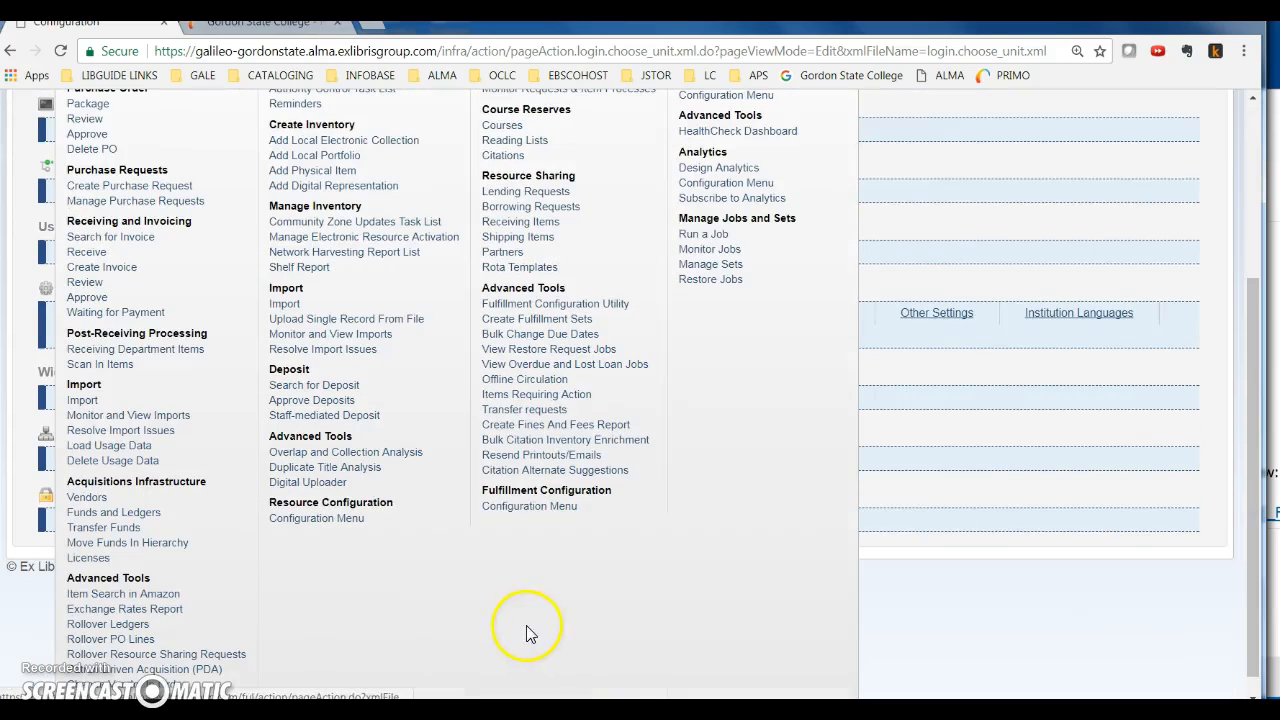
click(522, 505)
scroll(408, 635, down, 3)
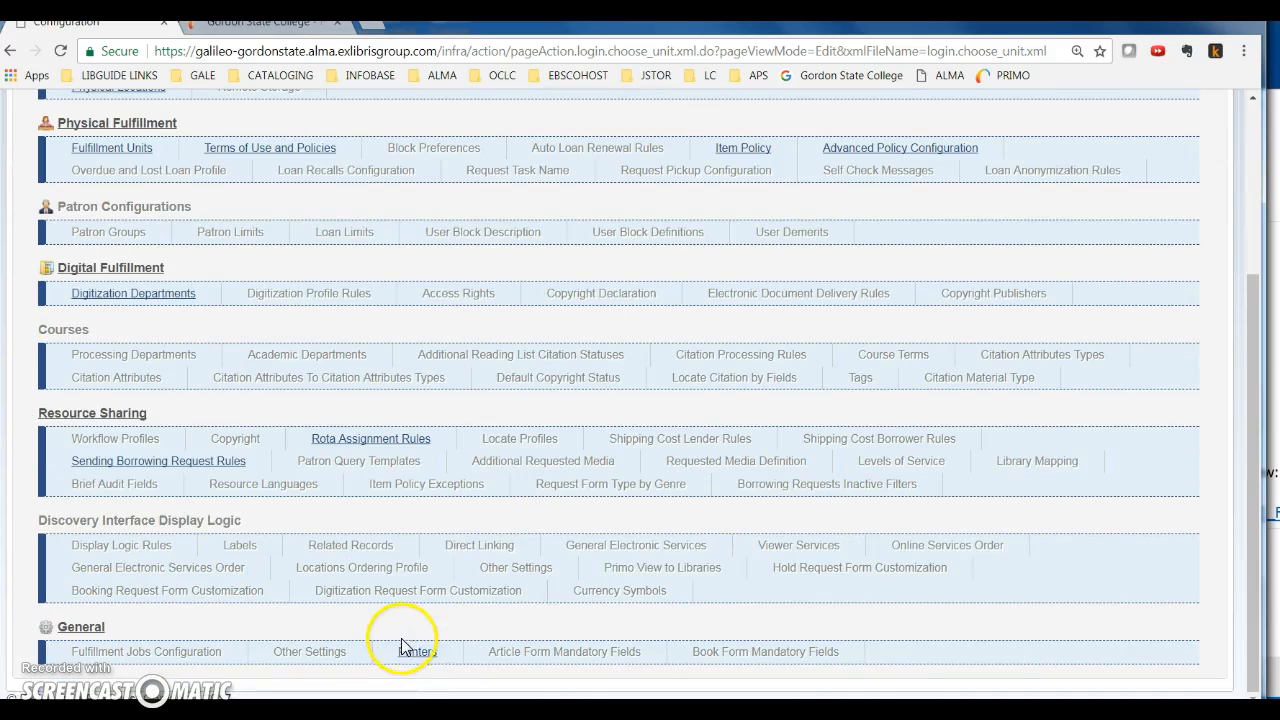
click(418, 653)
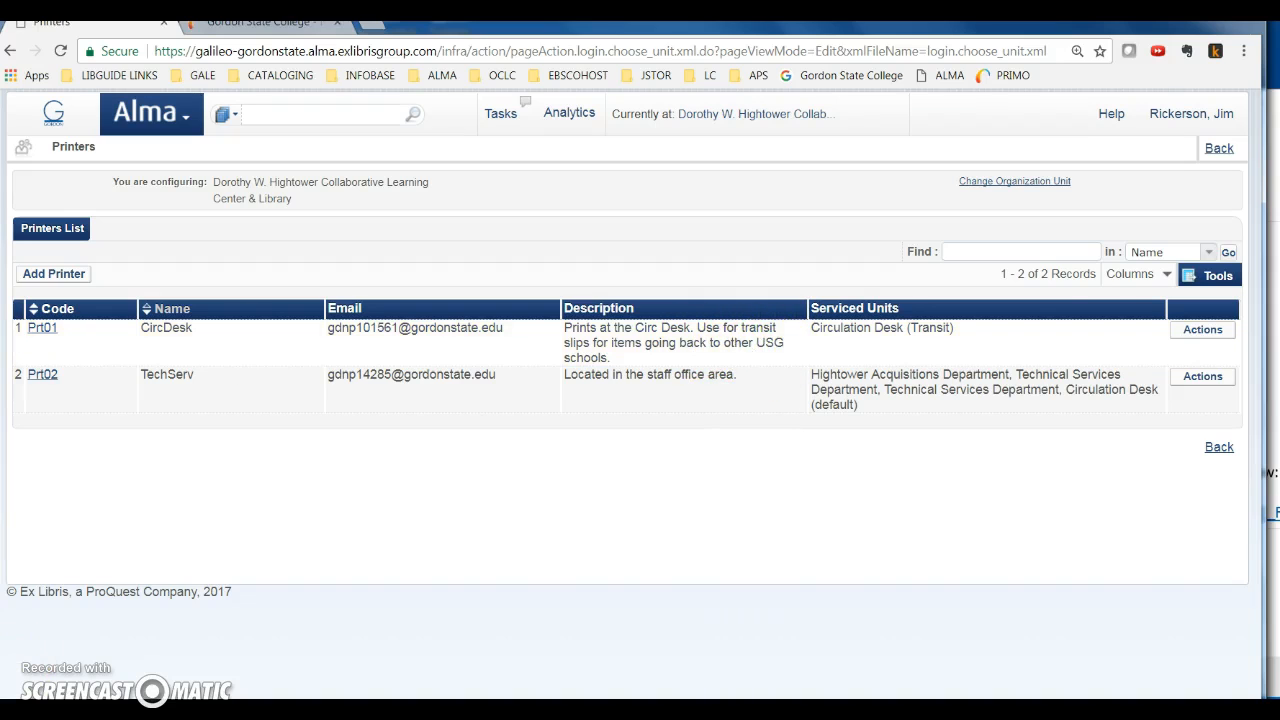
click(1200, 329)
click(1190, 345)
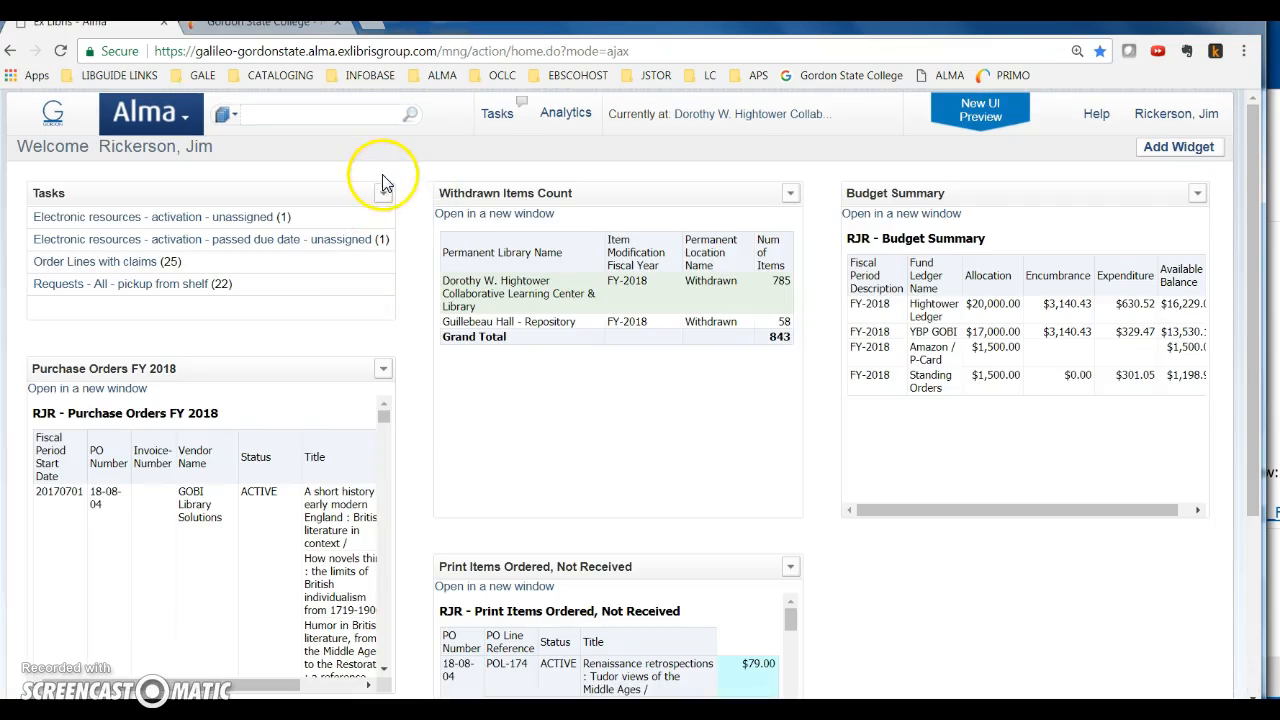
Set the current location to Dorothy W. Hightower Collaborative Learning Center & Library - Circulation Desk (Transit).
click(738, 115)
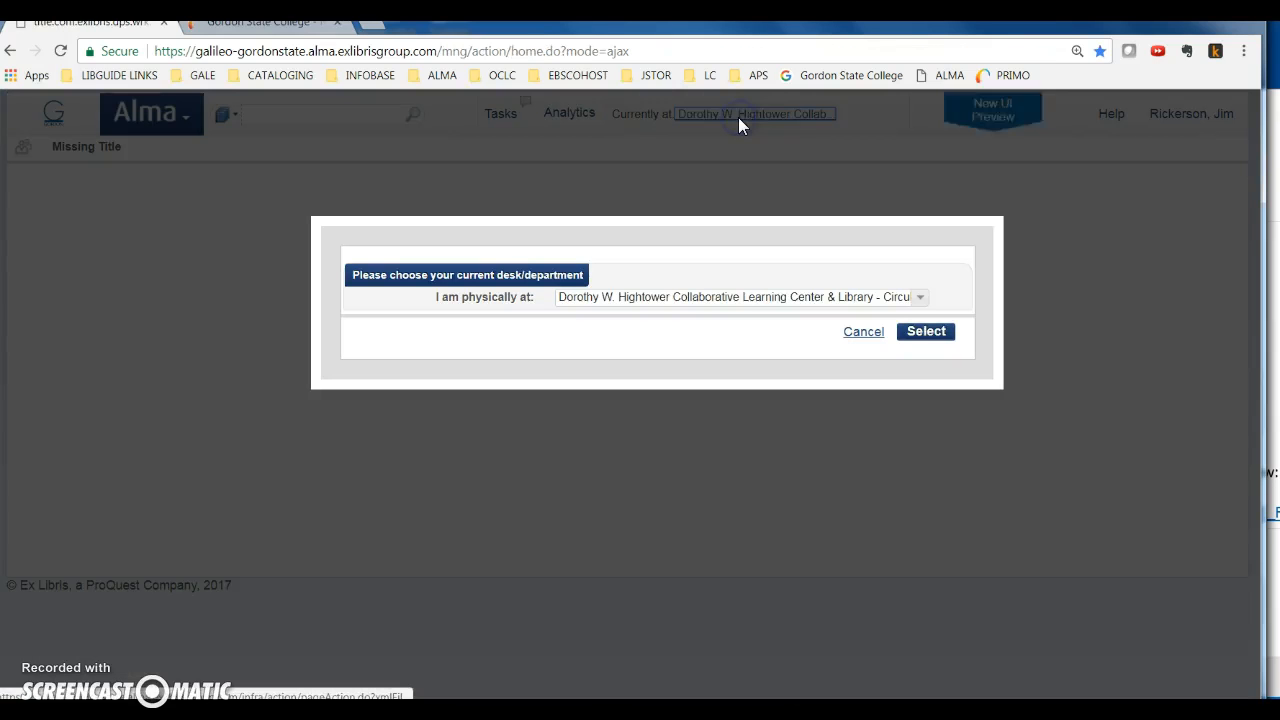
click(769, 298)
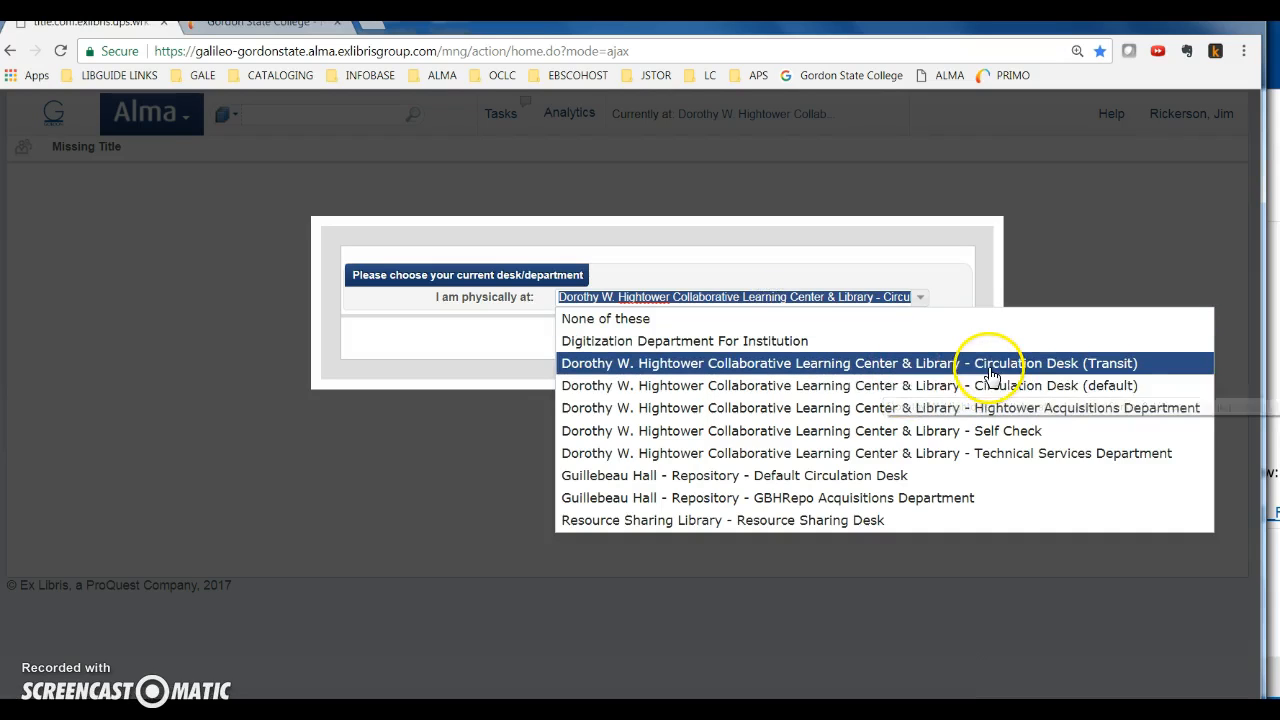
click(1045, 366)
click(938, 337)
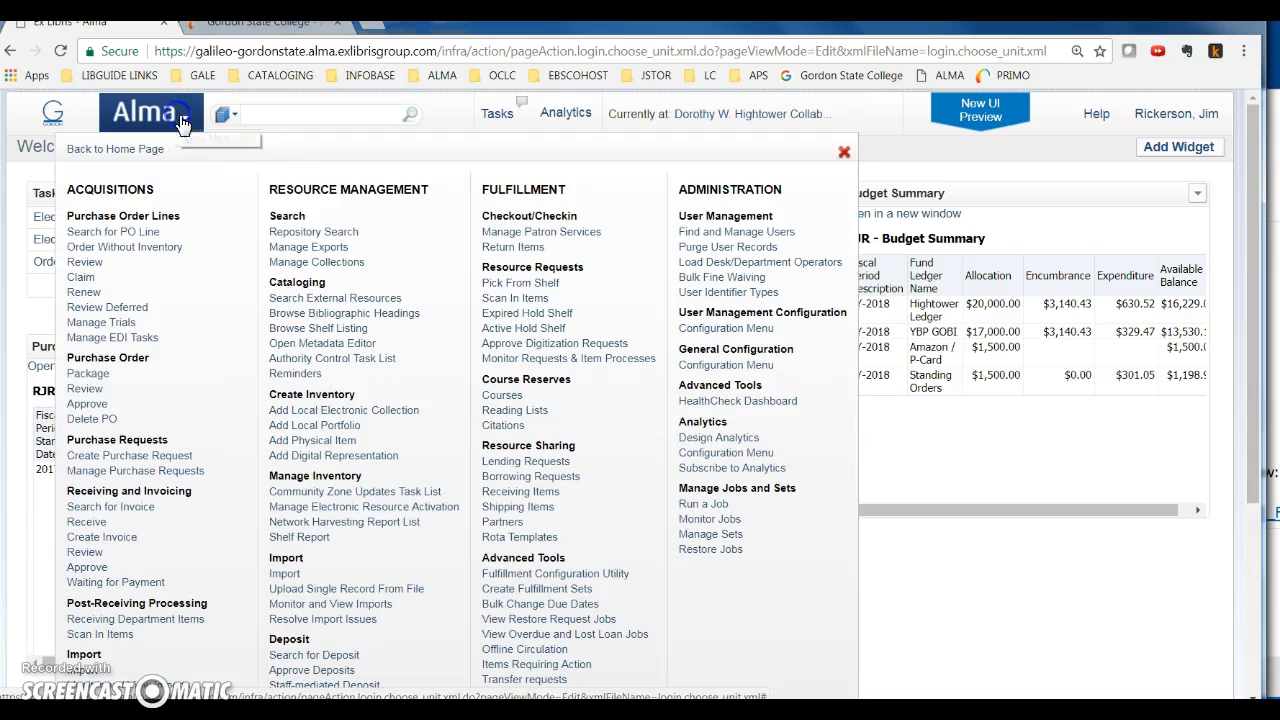
click(181, 120)
click(522, 254)
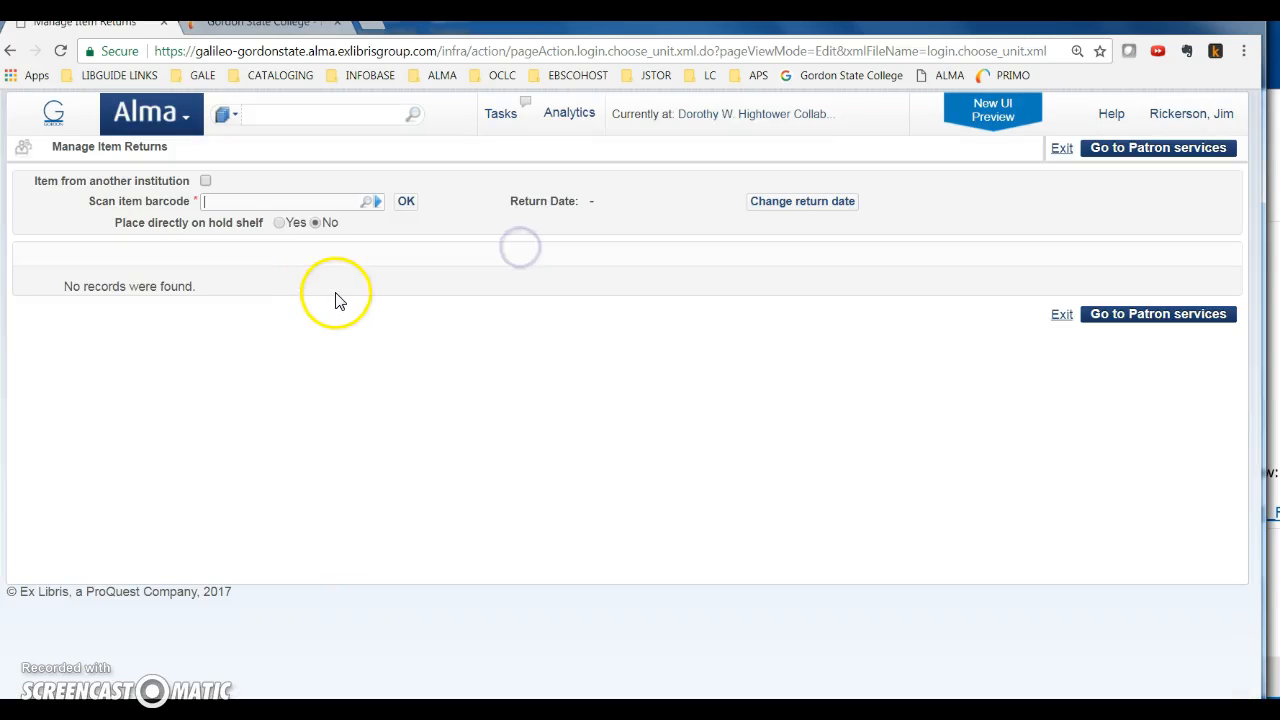
click(228, 202)
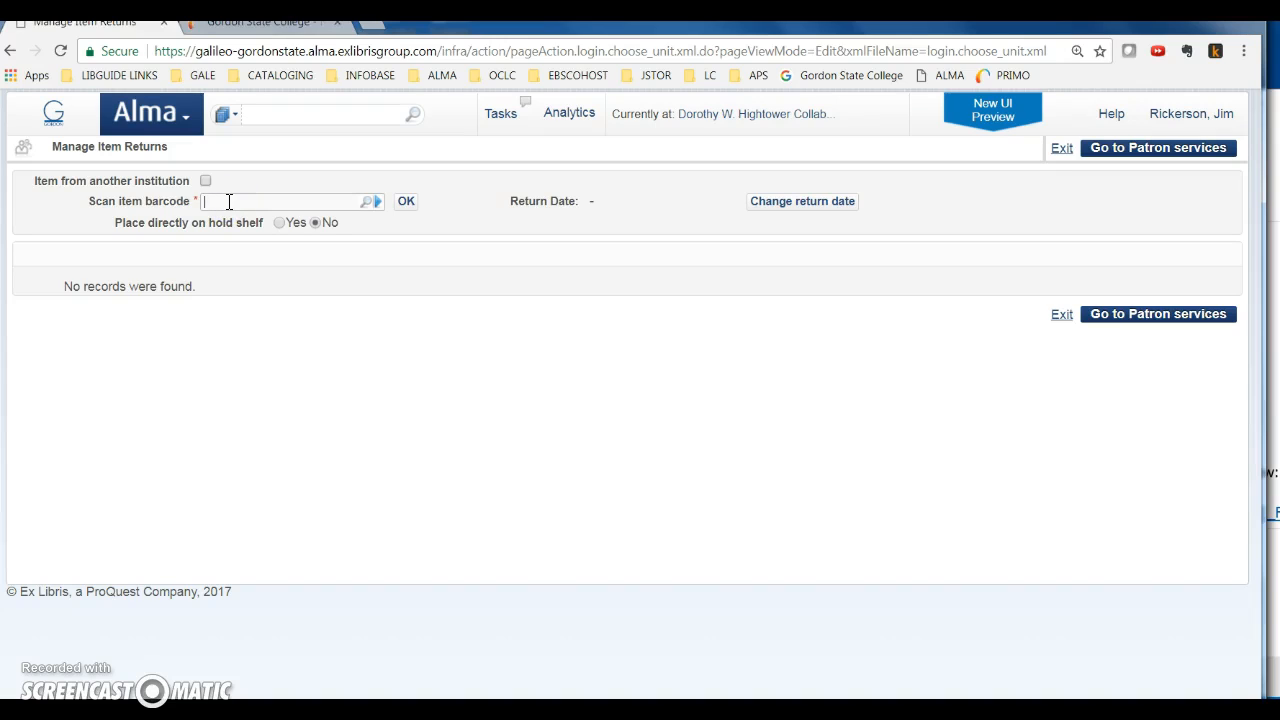
text(30445000410507)
click(406, 203)
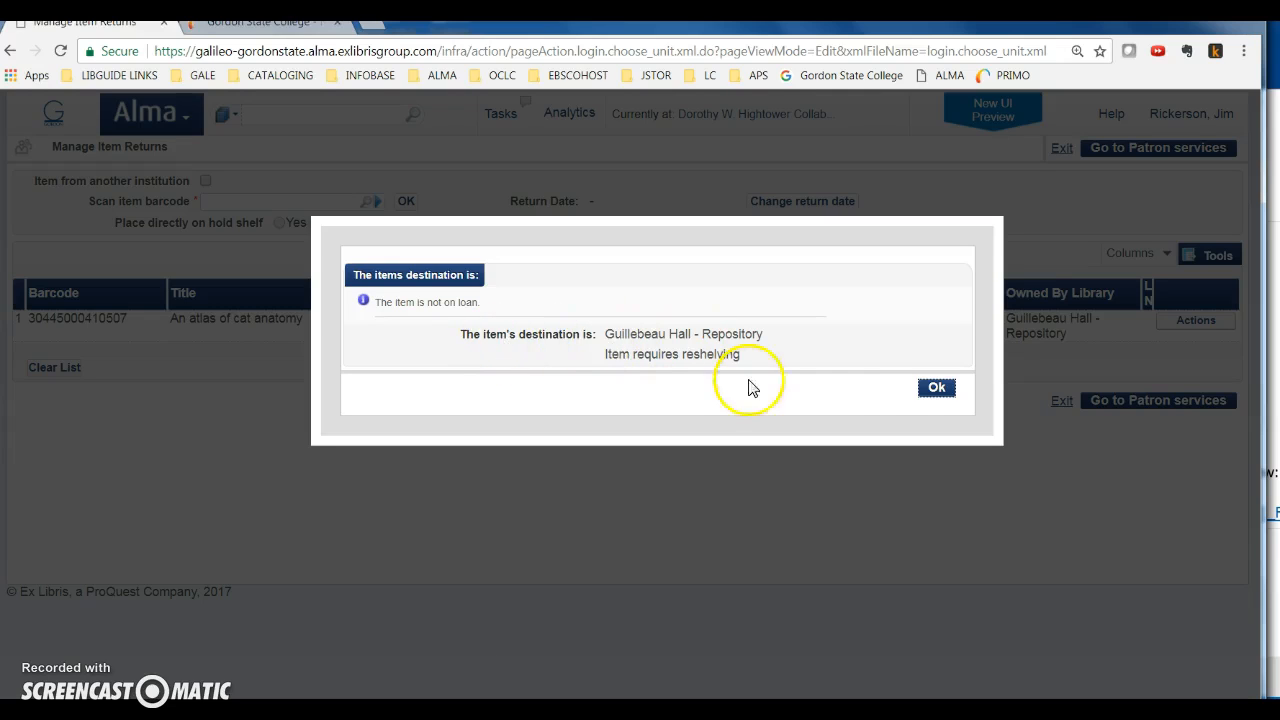
click(936, 388)
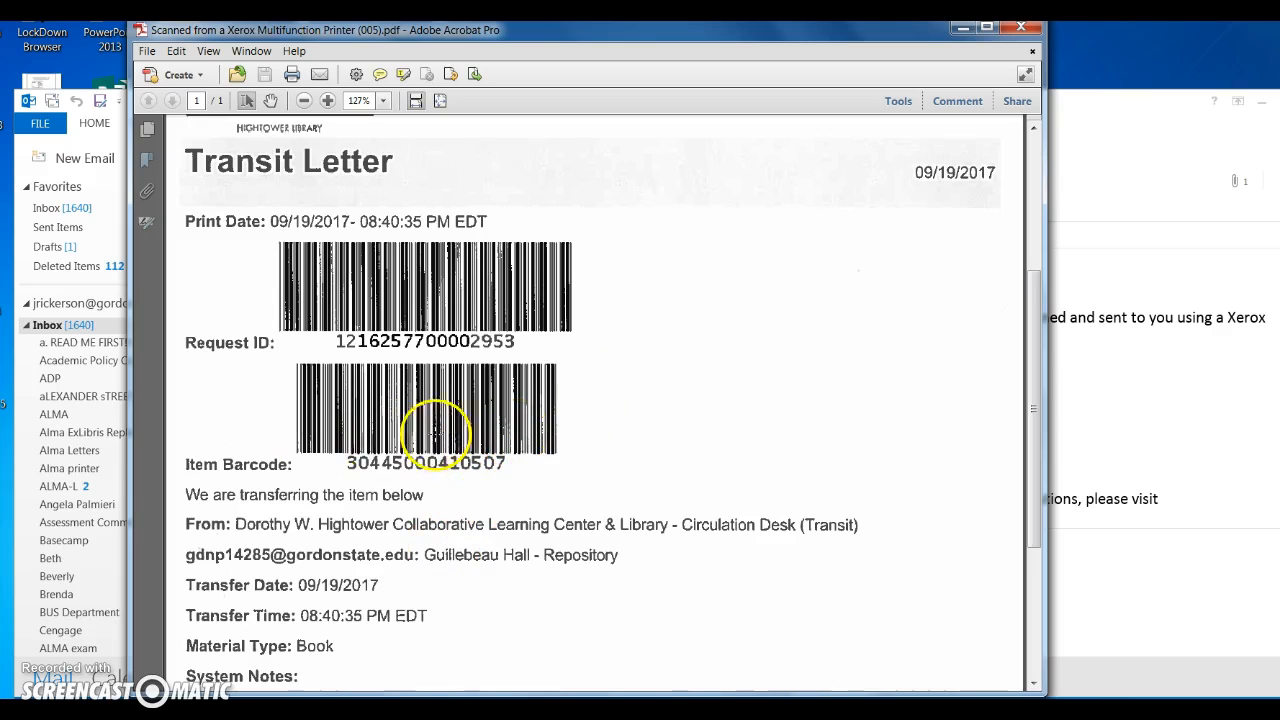
scroll(388, 438, down, 1)
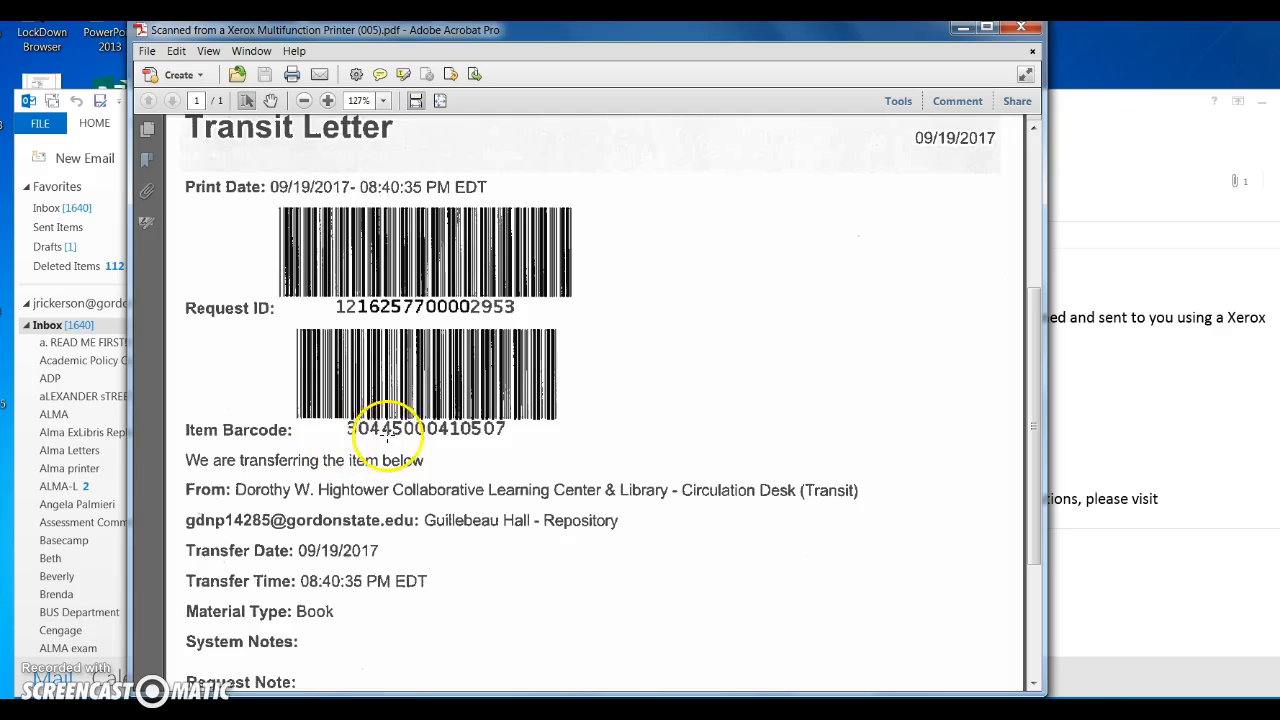
scroll(378, 531, down, 5)
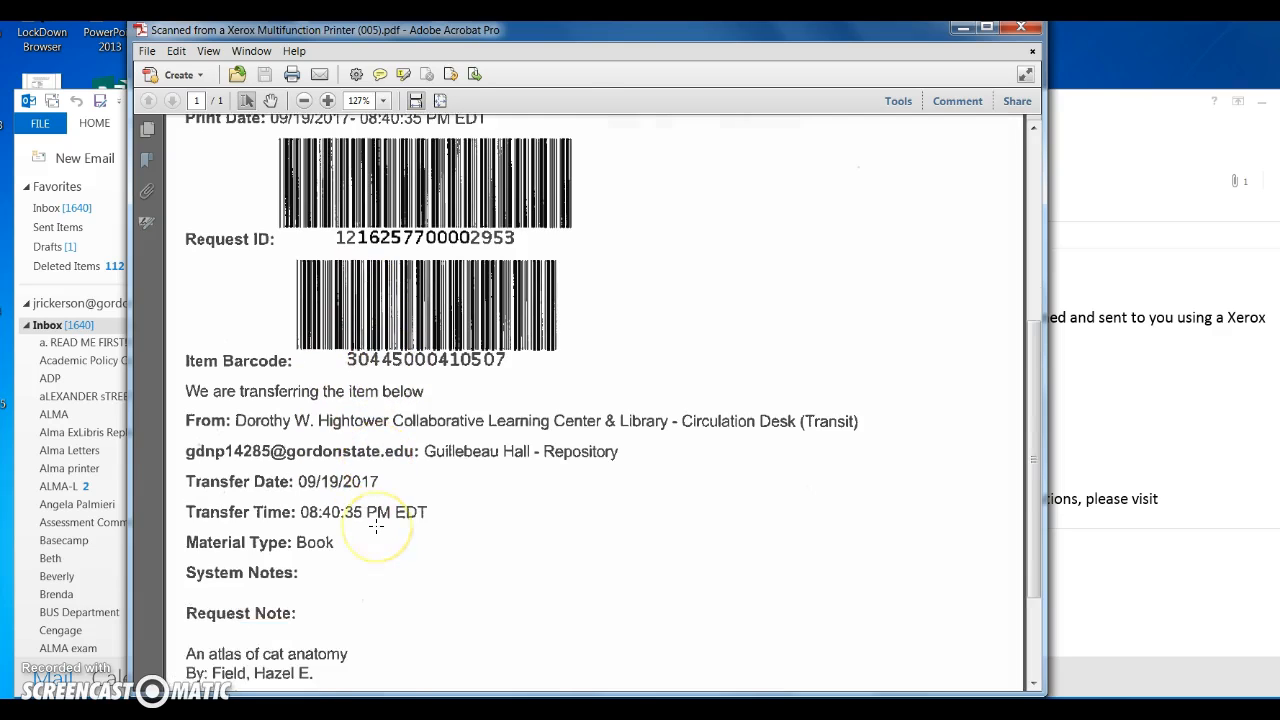
scroll(376, 525, up, 5)
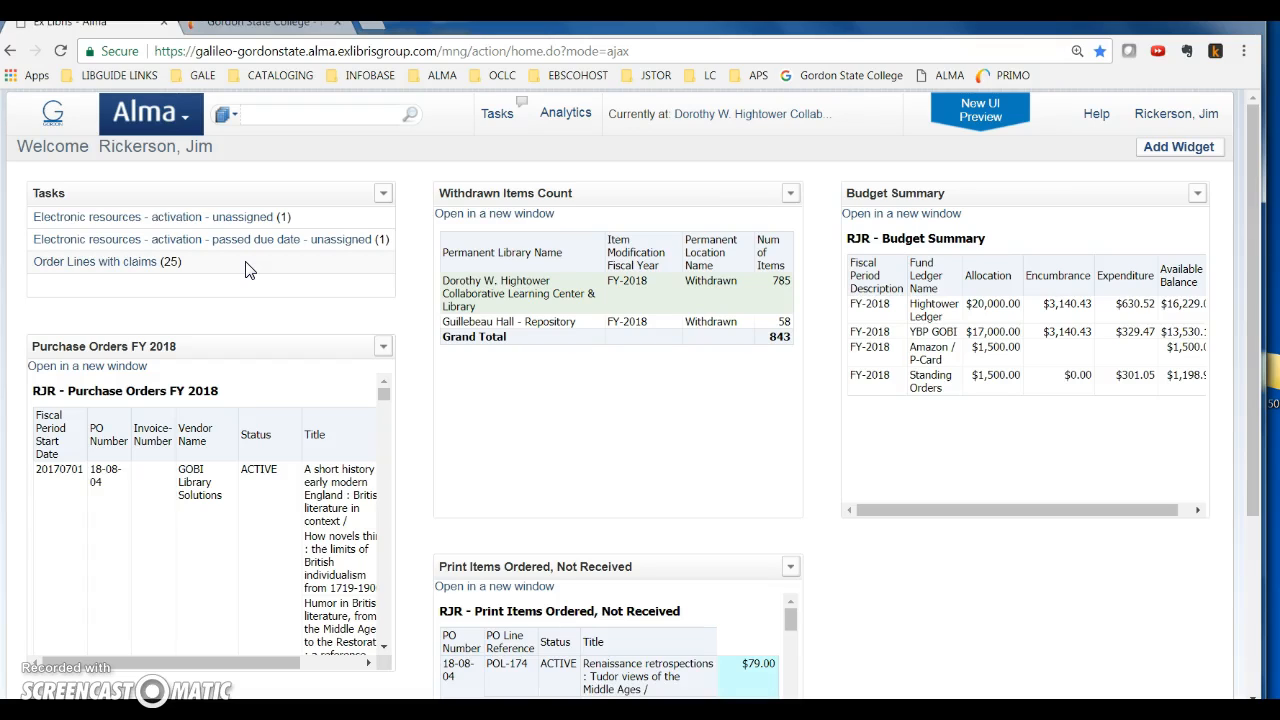
Choose Circulation Desk (Transit) of the Hightower library again as the current desk before returning another item.
click(211, 217)
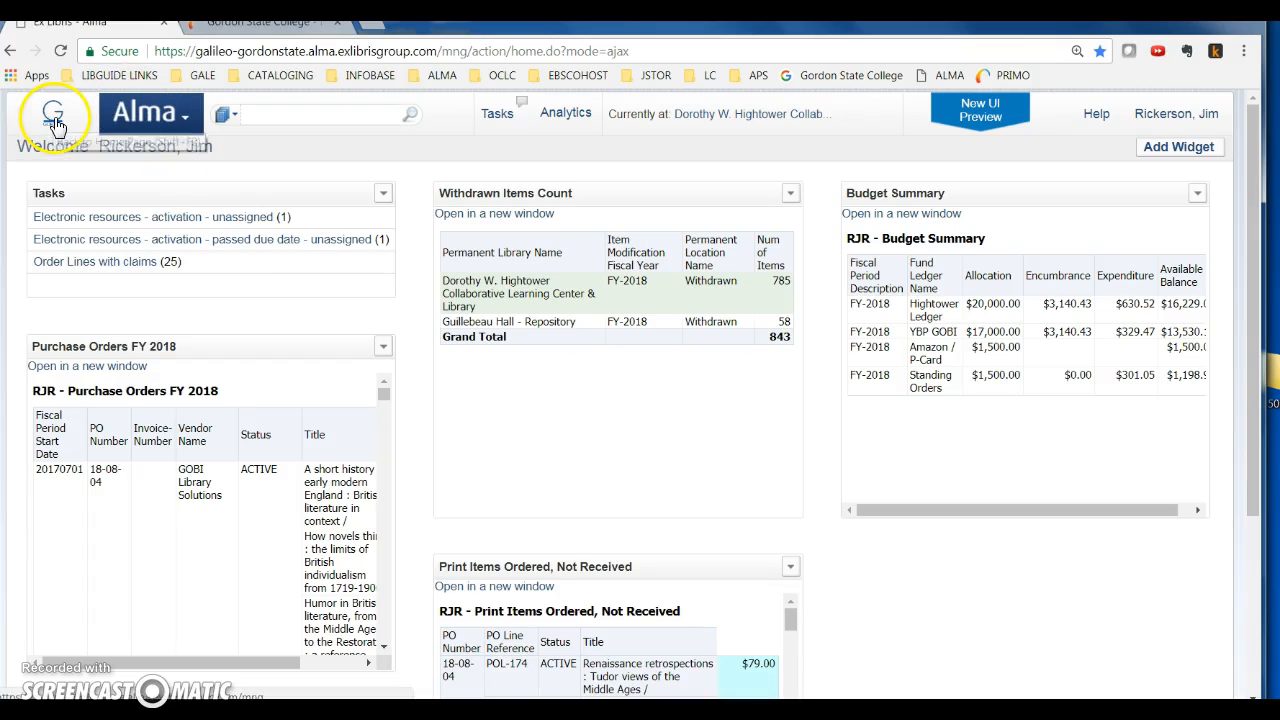
click(735, 113)
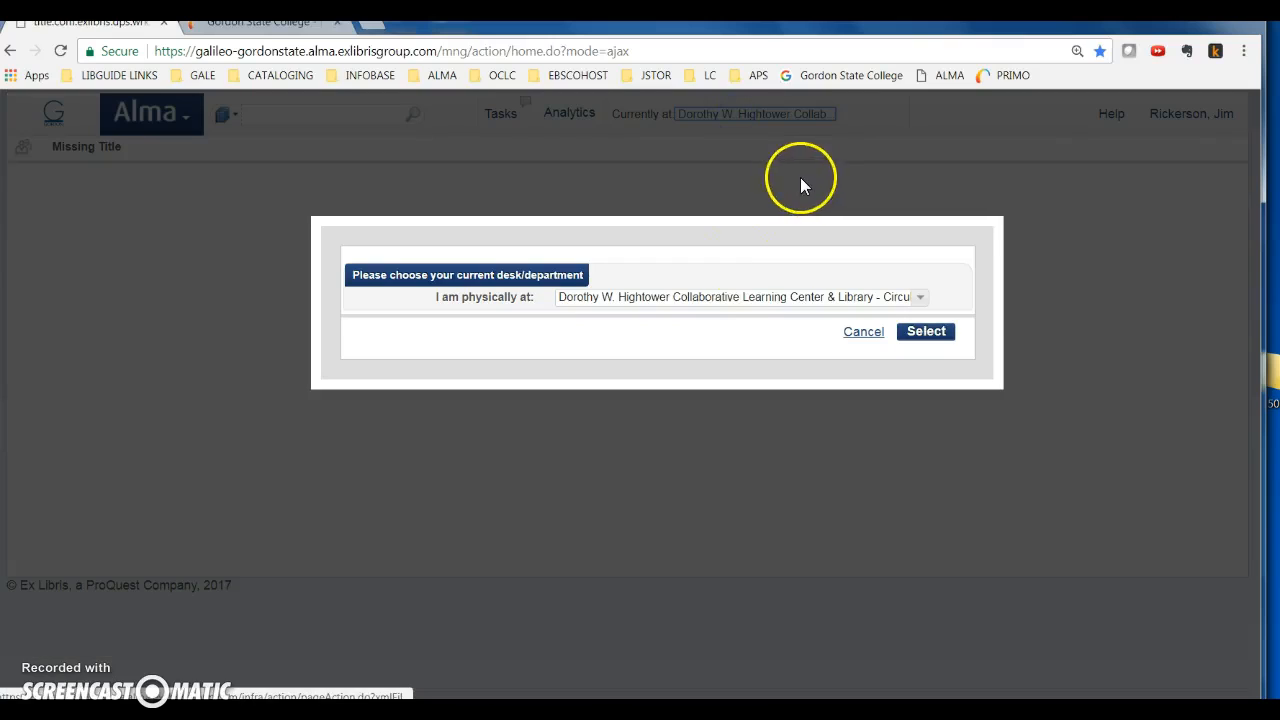
click(741, 296)
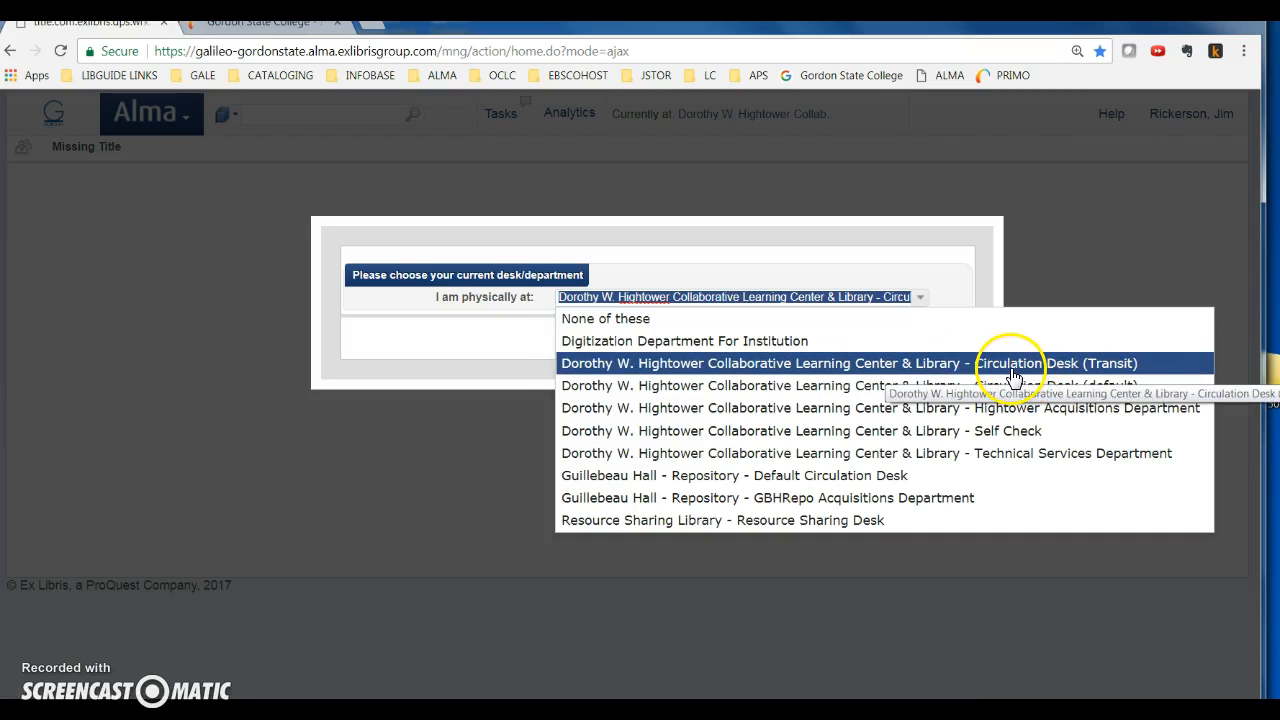
click(1064, 365)
click(944, 335)
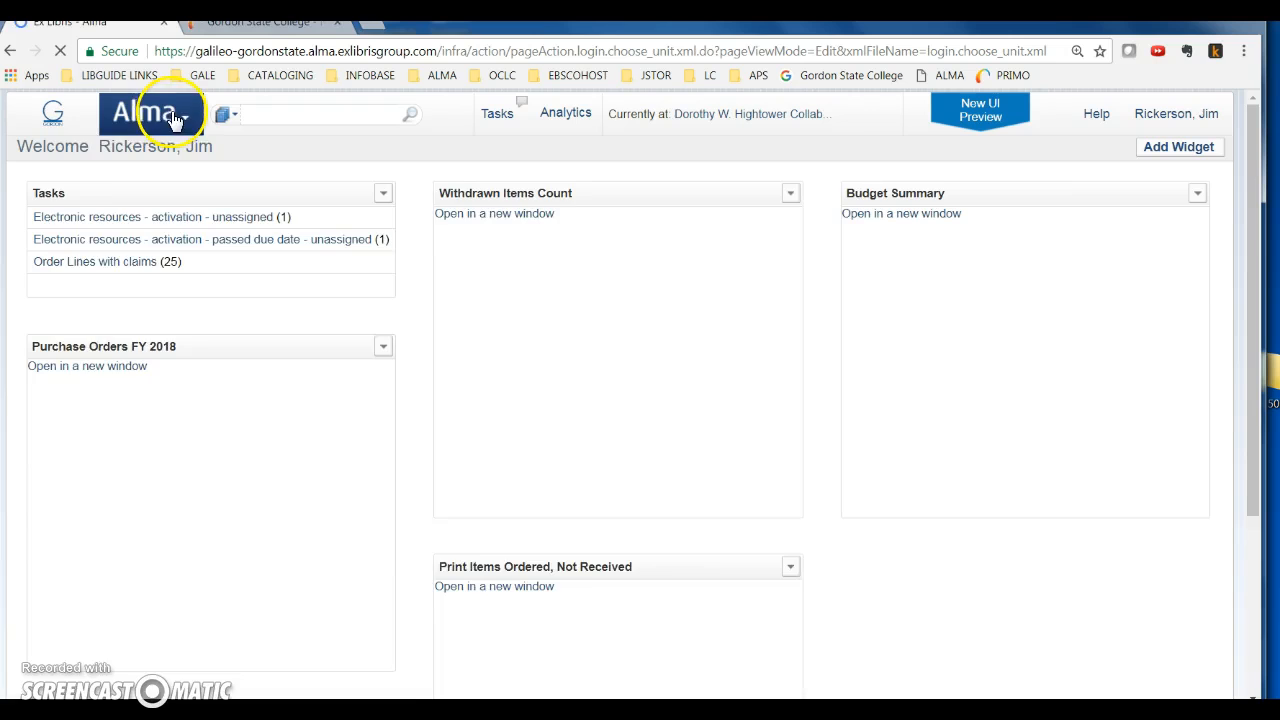
click(146, 113)
click(514, 248)
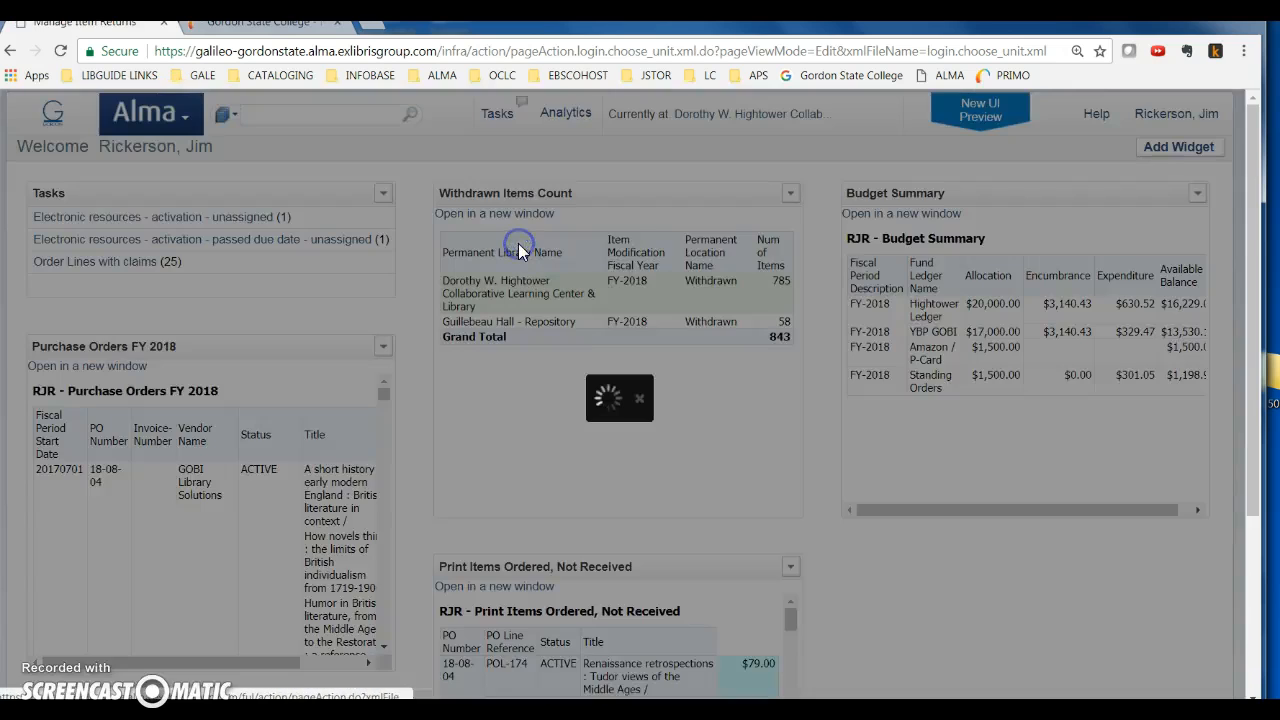
click(205, 181)
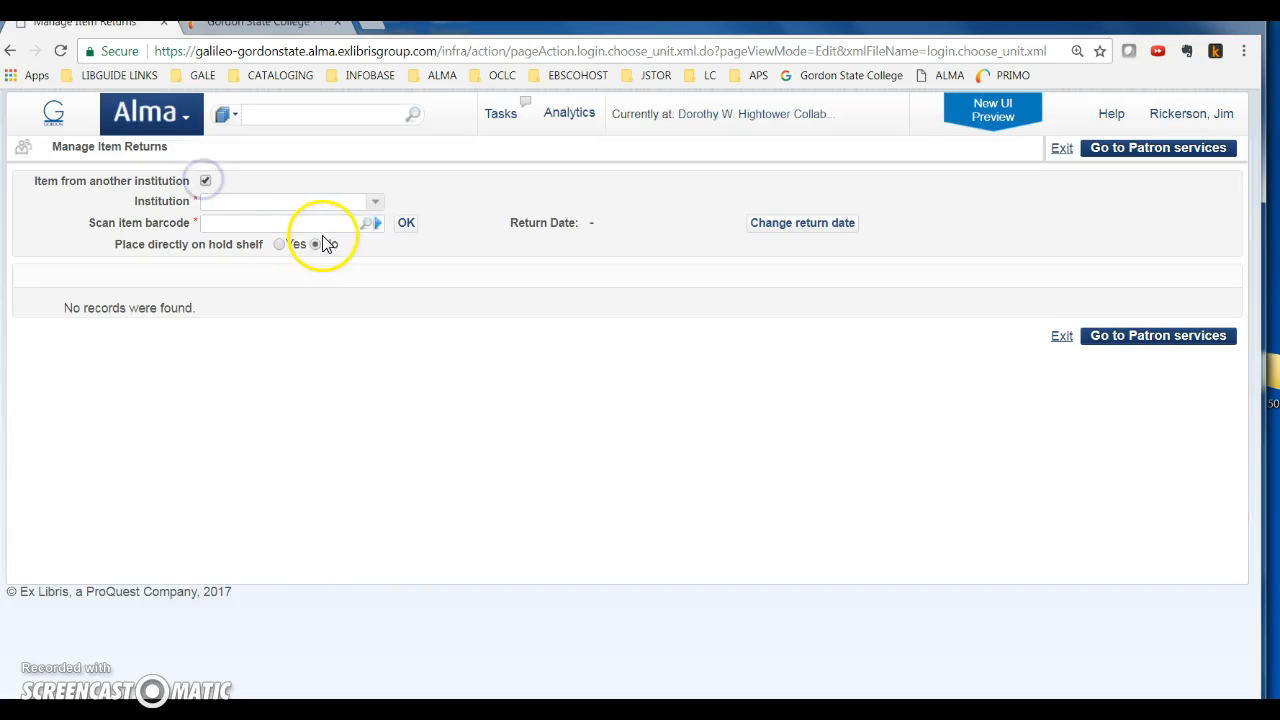
click(375, 201)
click(268, 335)
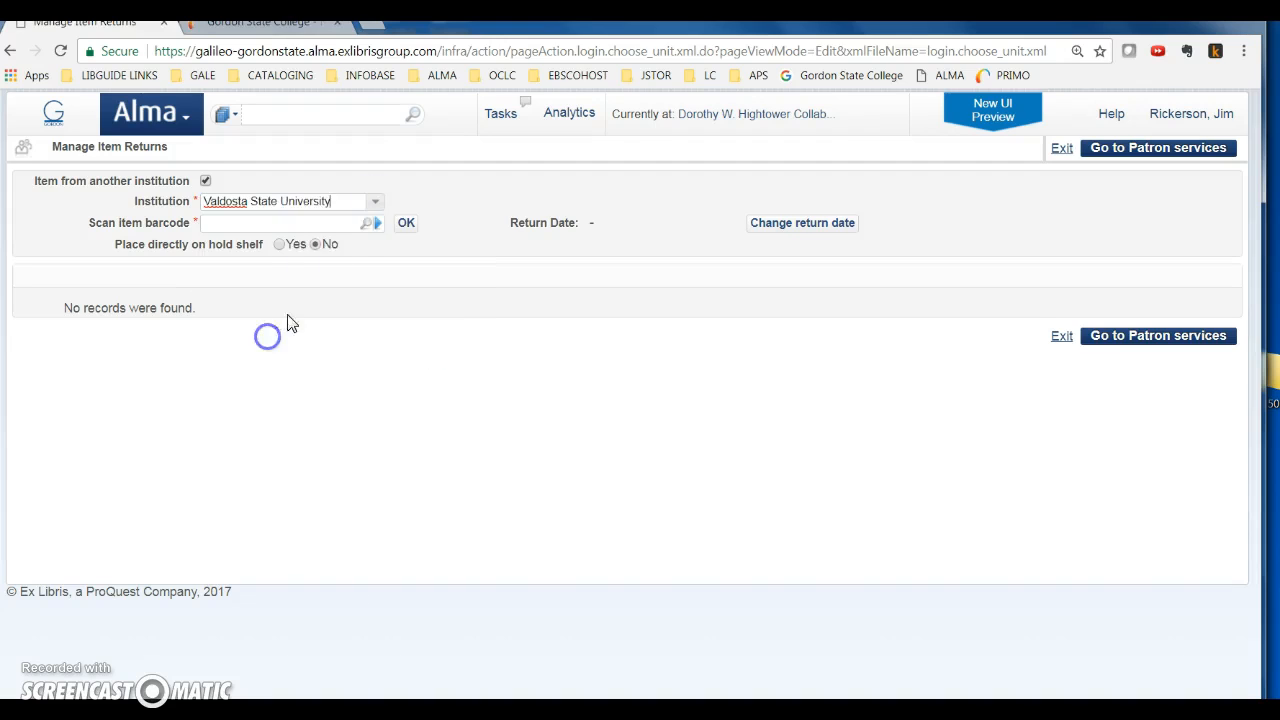
click(331, 223)
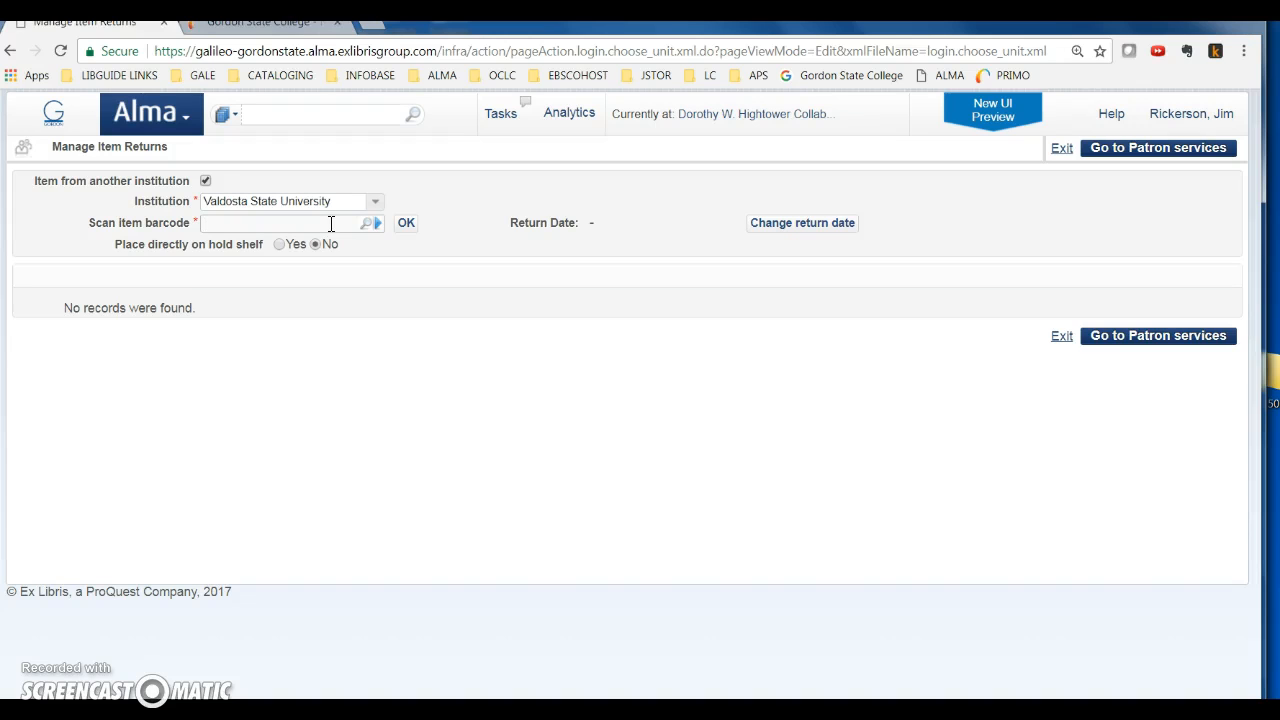
text(020144531601)
key(Return)
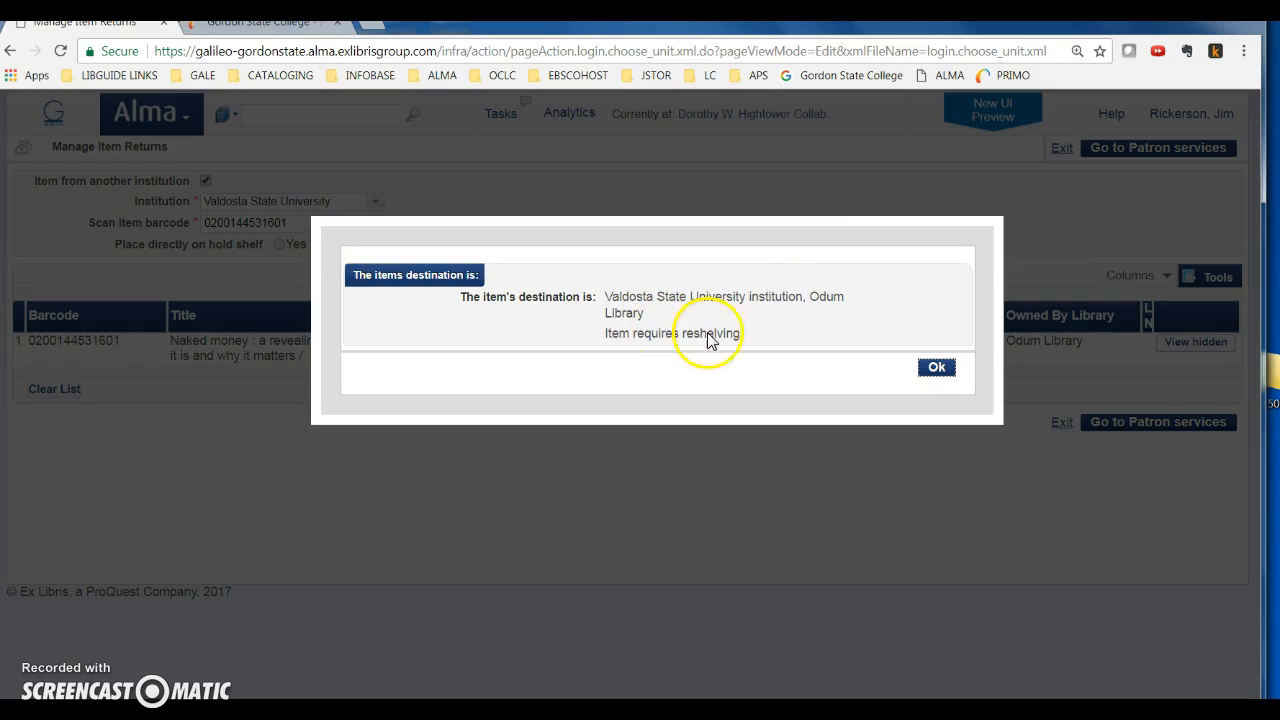
click(936, 369)
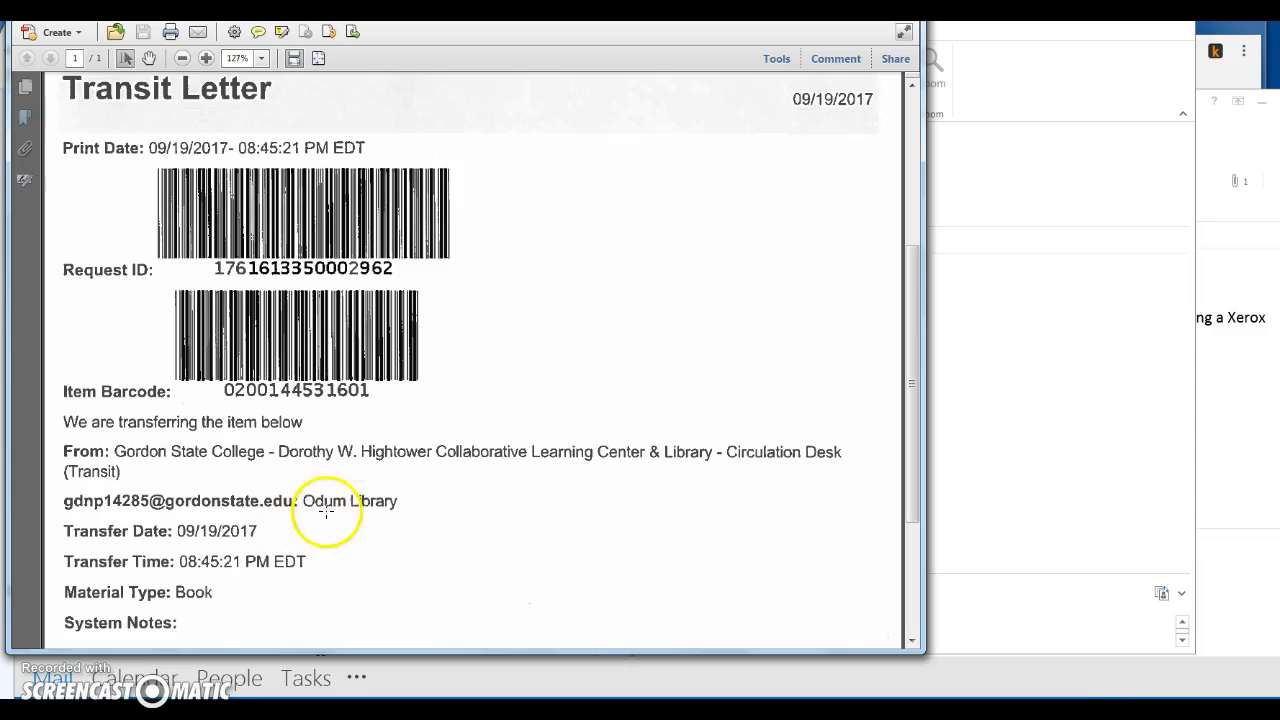
scroll(366, 510, up, 1)
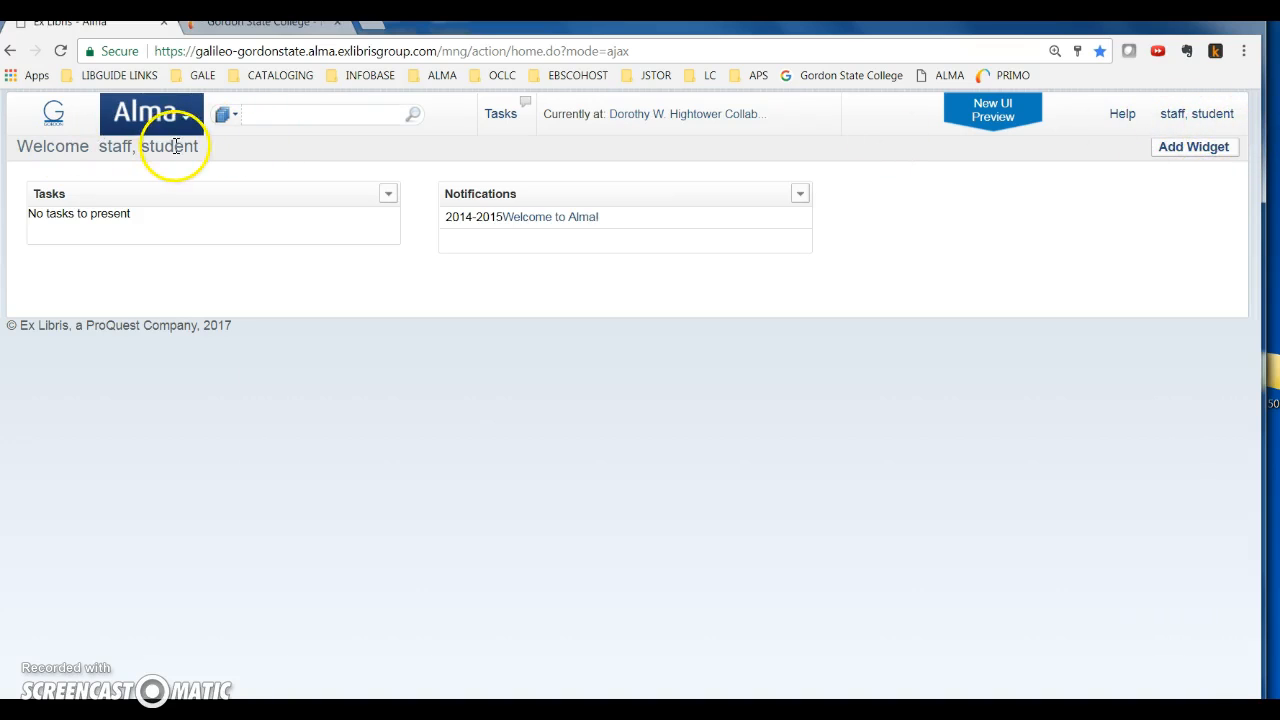
Display the desks that the student staff account can choose as its current location, including Circulation Desk (Transit).
click(689, 116)
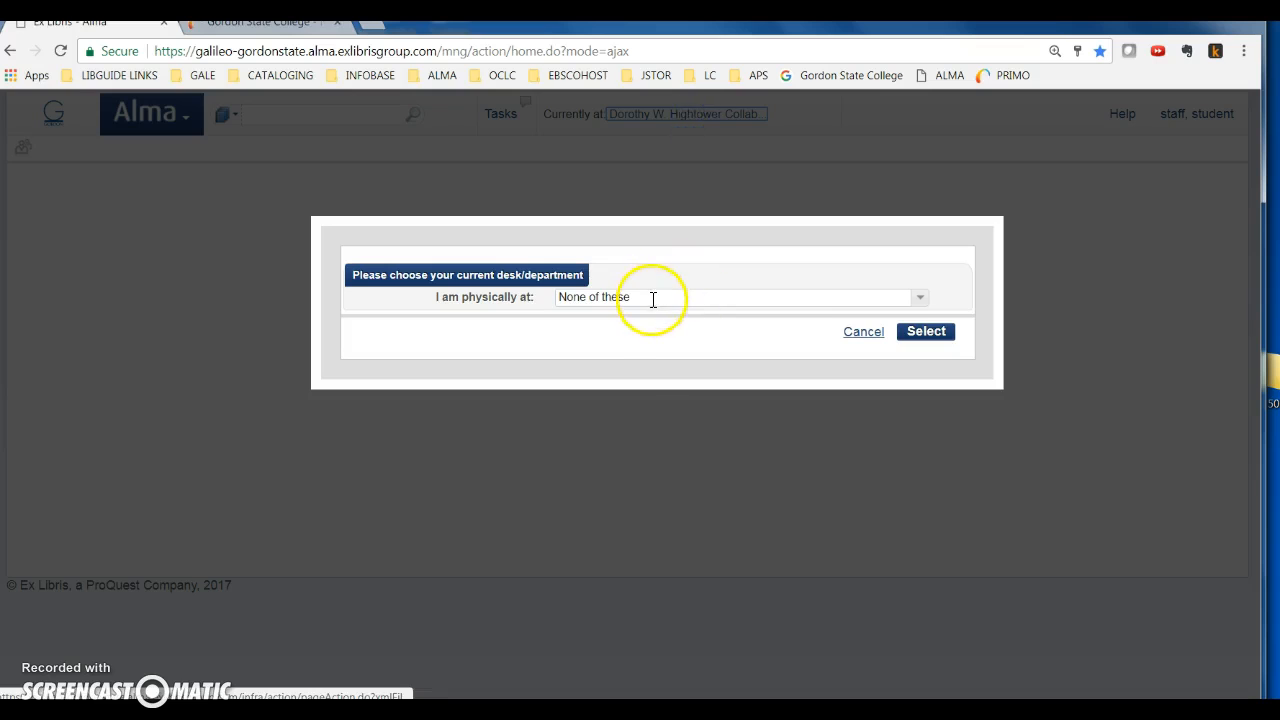
click(651, 297)
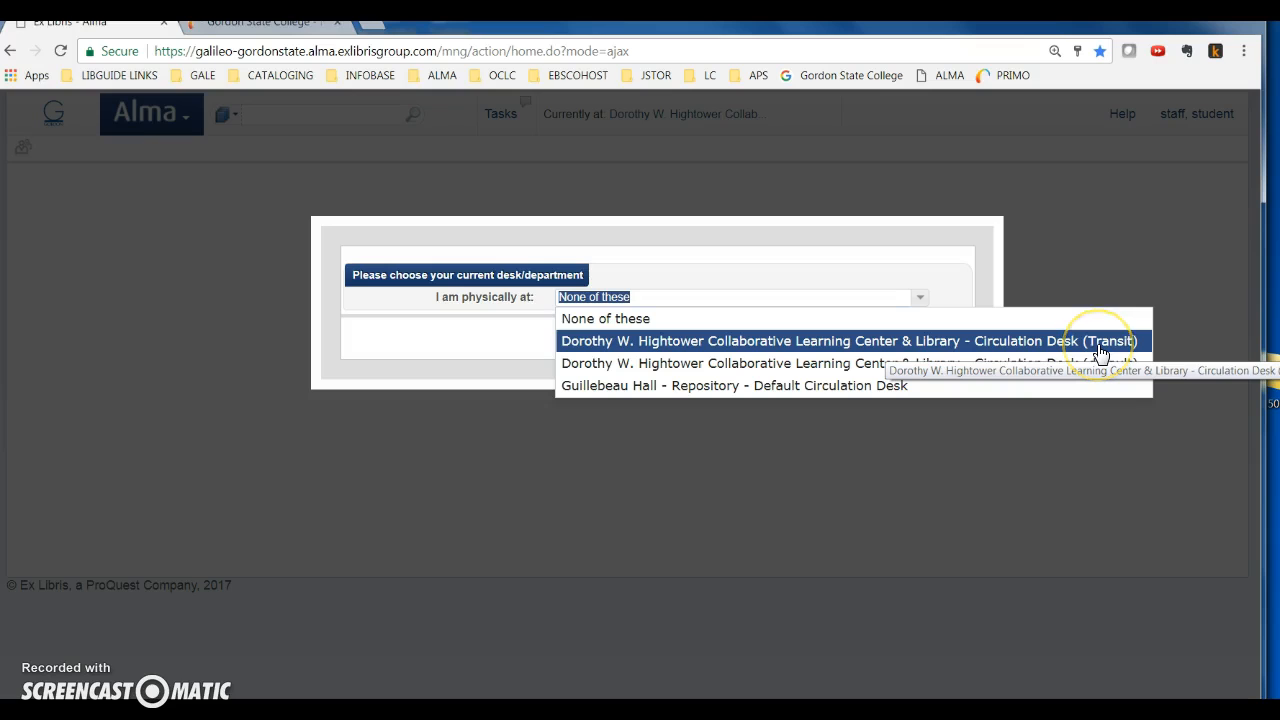
Cancel the desk selection and look over the Alma functions available to the student staff account, including Return Items.
click(743, 437)
click(862, 331)
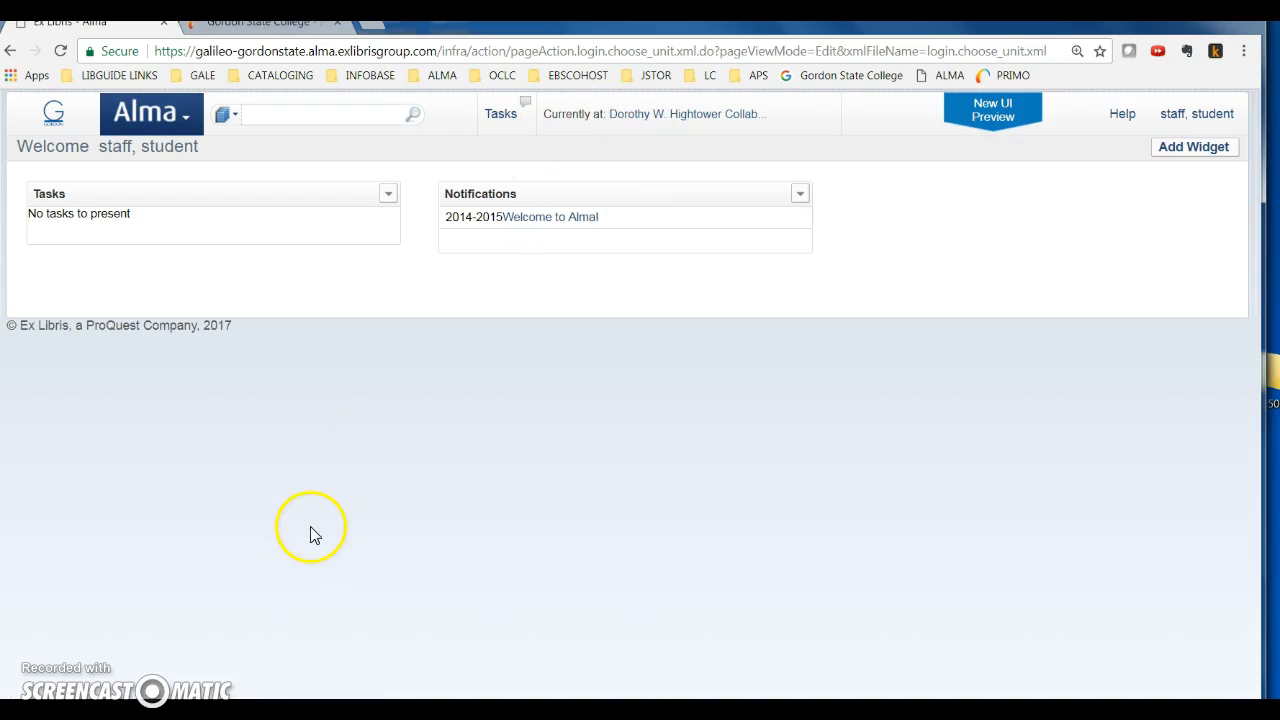
click(155, 114)
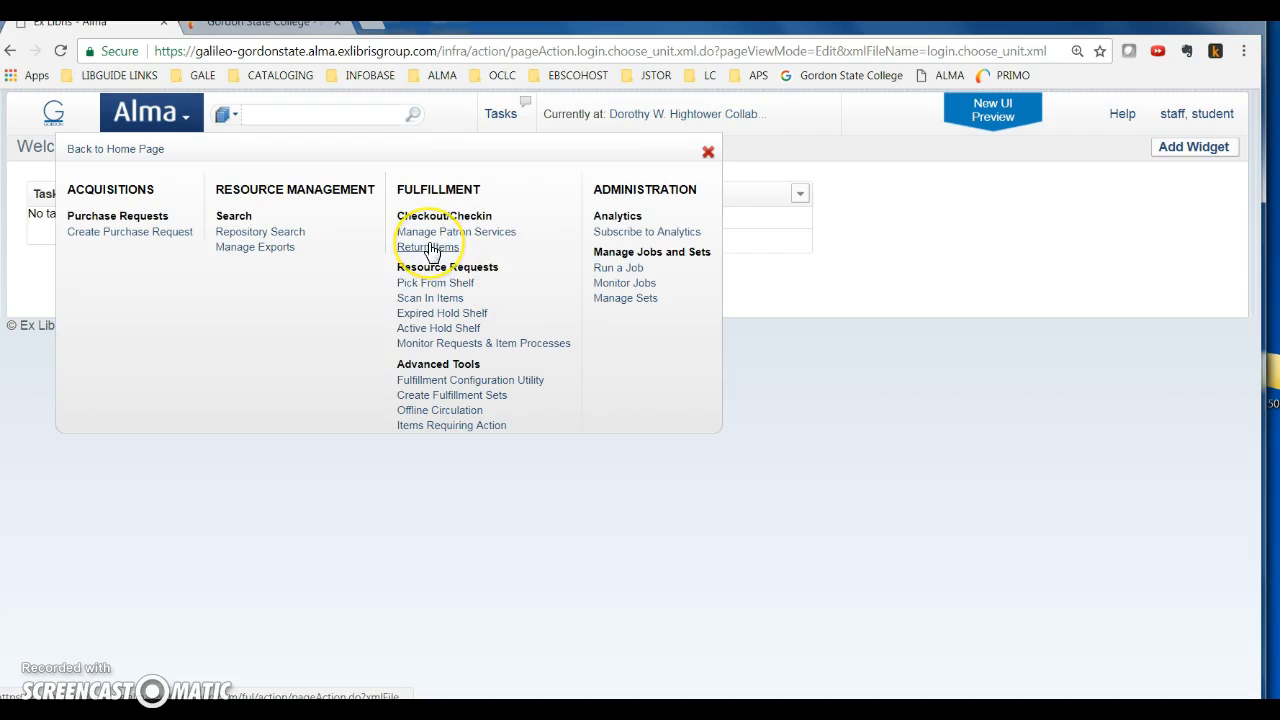
click(848, 305)
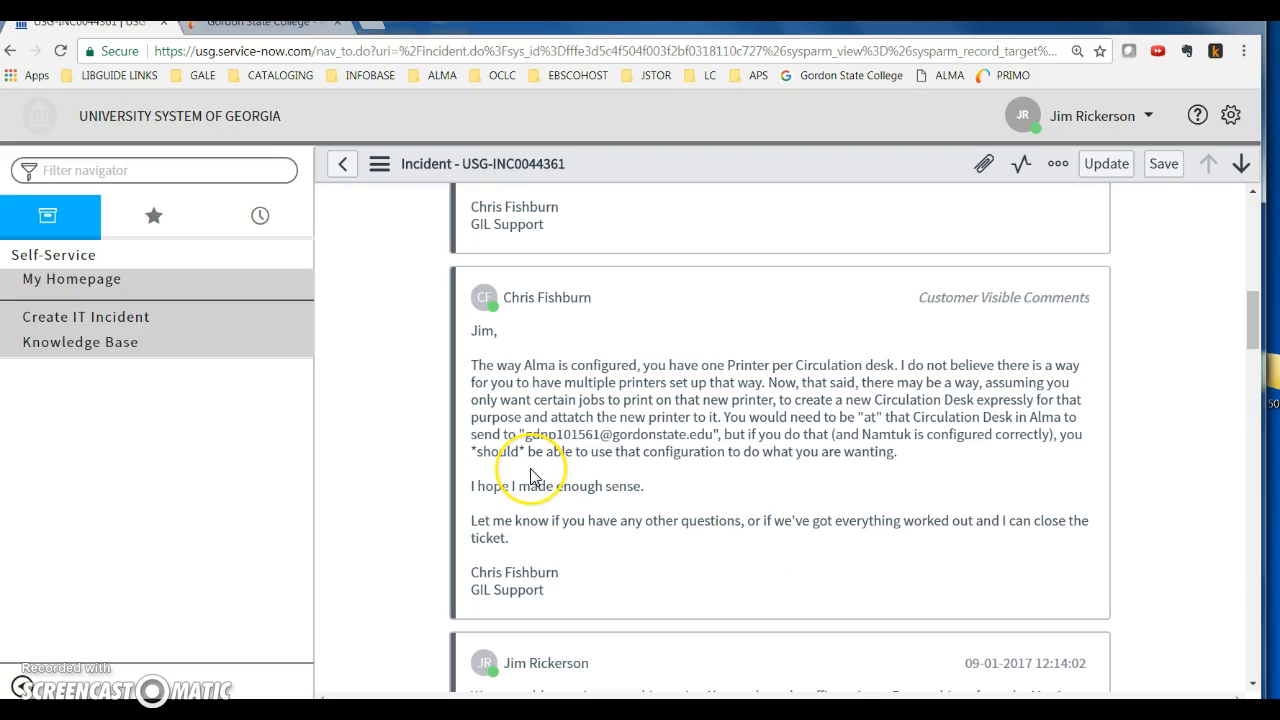
Read the support comments in the ServiceNow incident about setting up a second printer and a dedicated circulation desk for it.
click(559, 478)
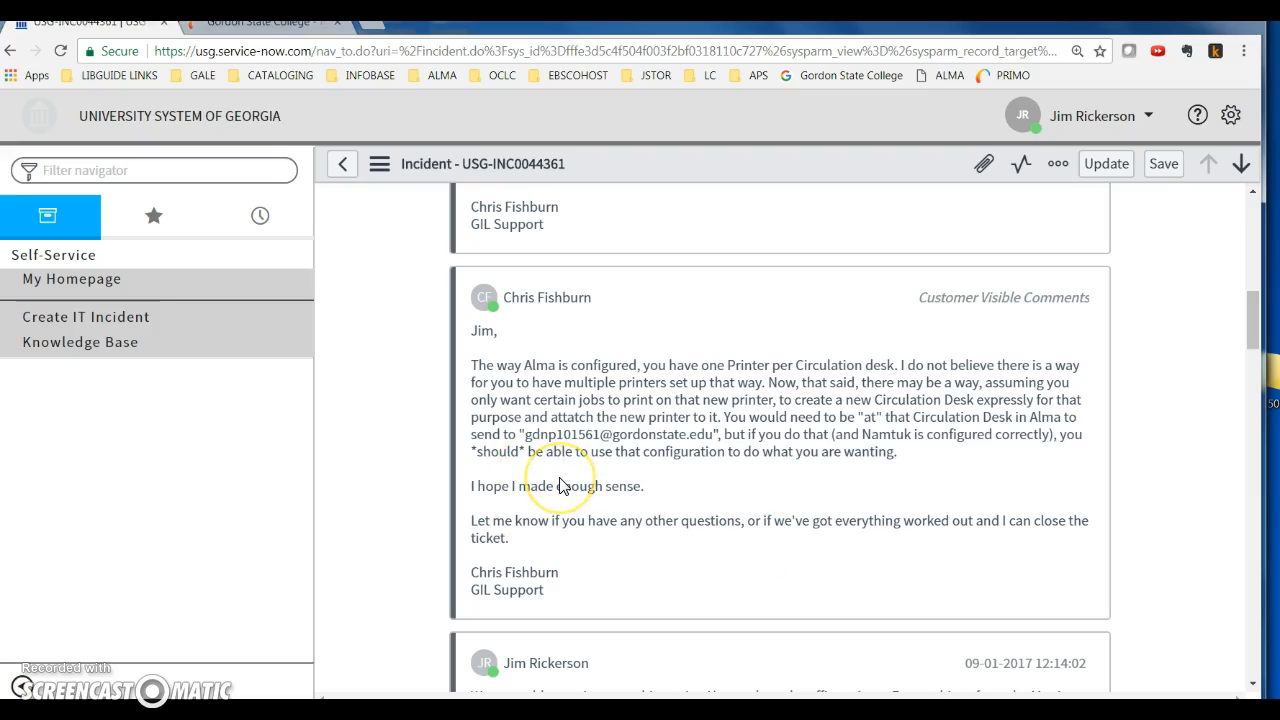
scroll(562, 485, down, 3)
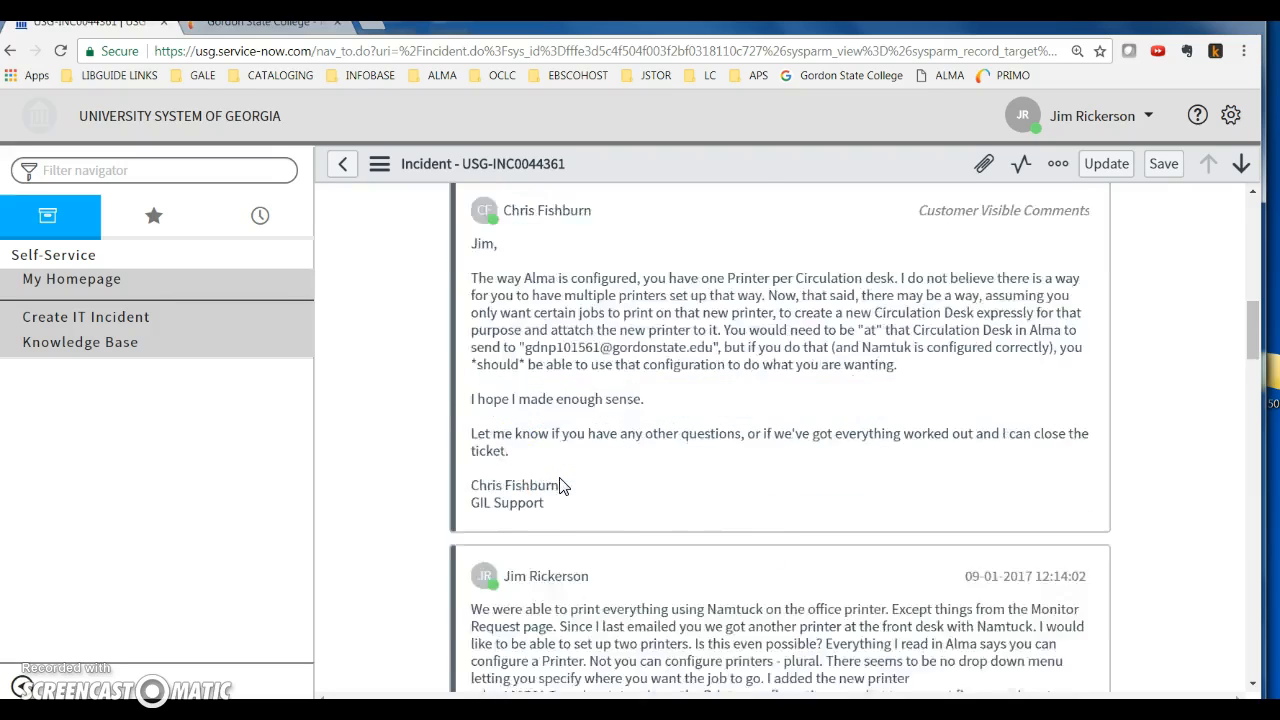
click(511, 446)
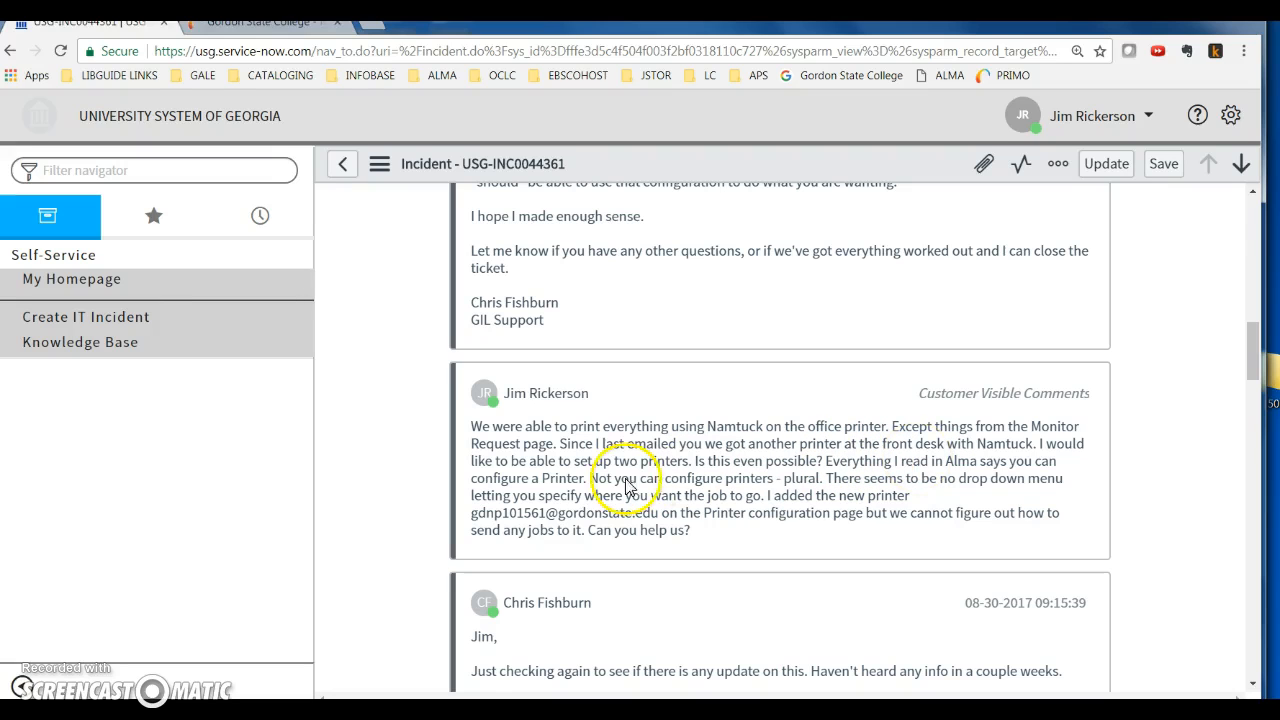
scroll(787, 510, up, 3)
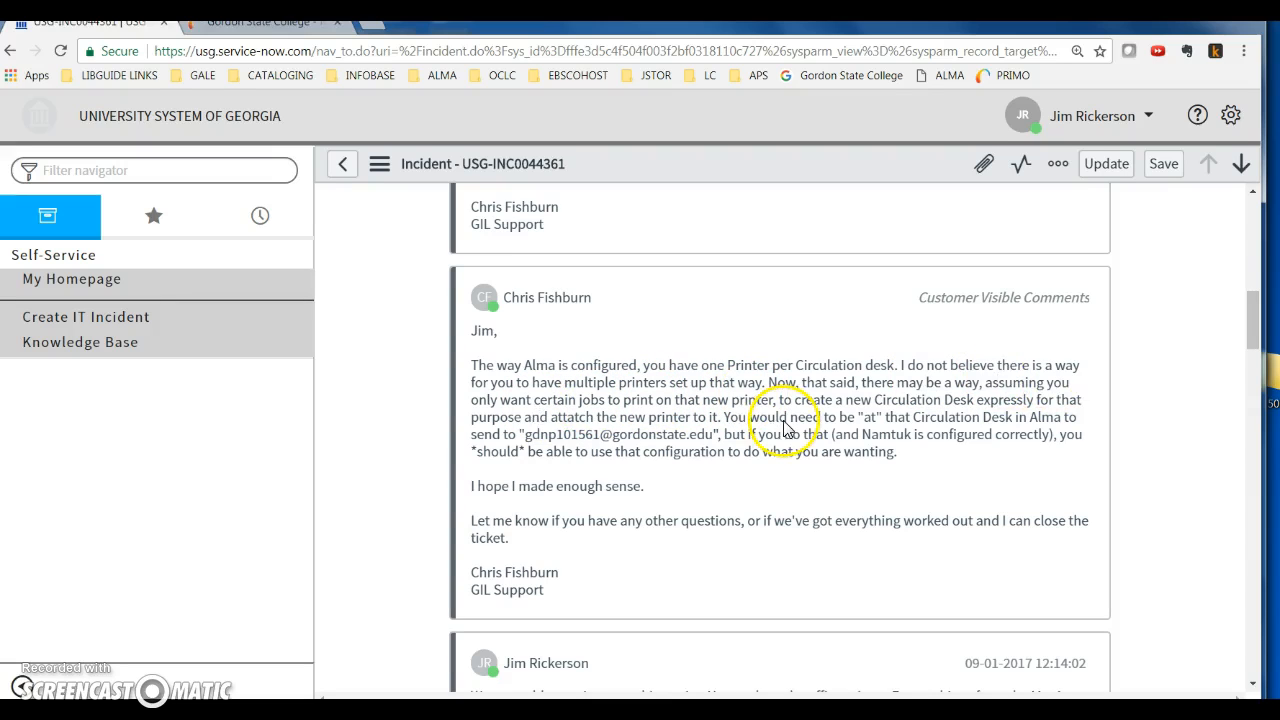
scroll(813, 560, down, 3)
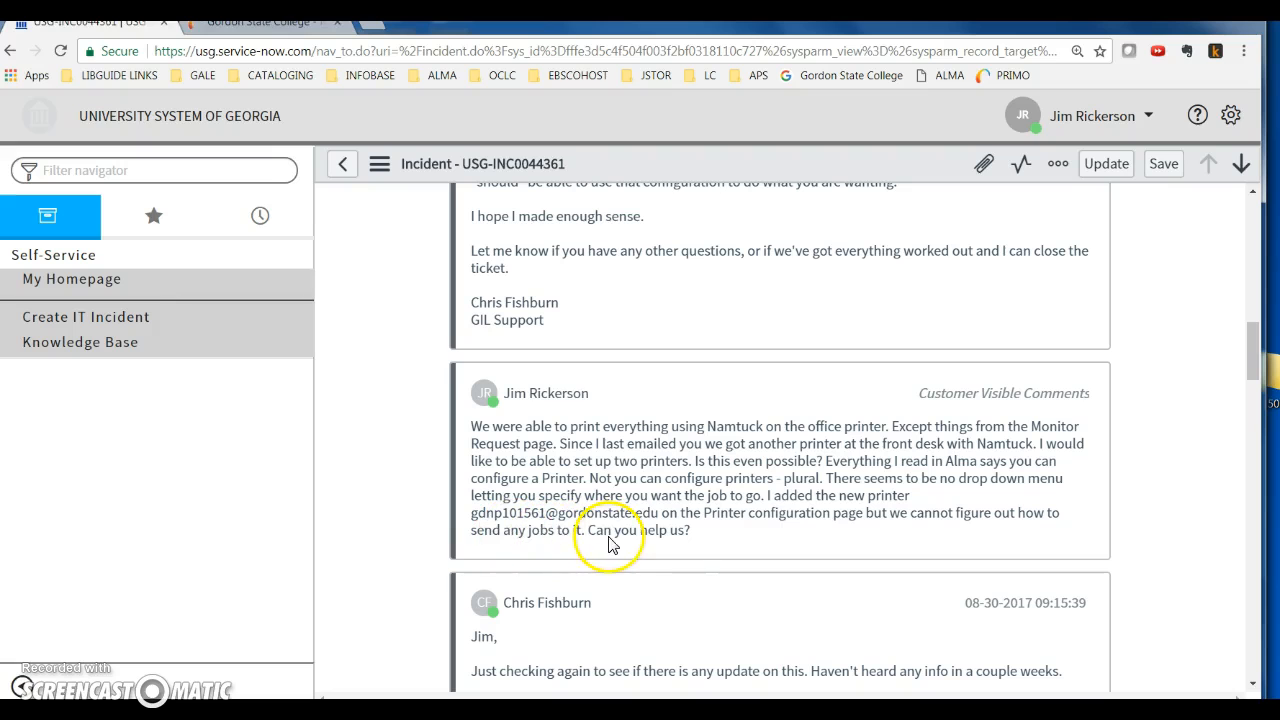
scroll(677, 545, up, 3)
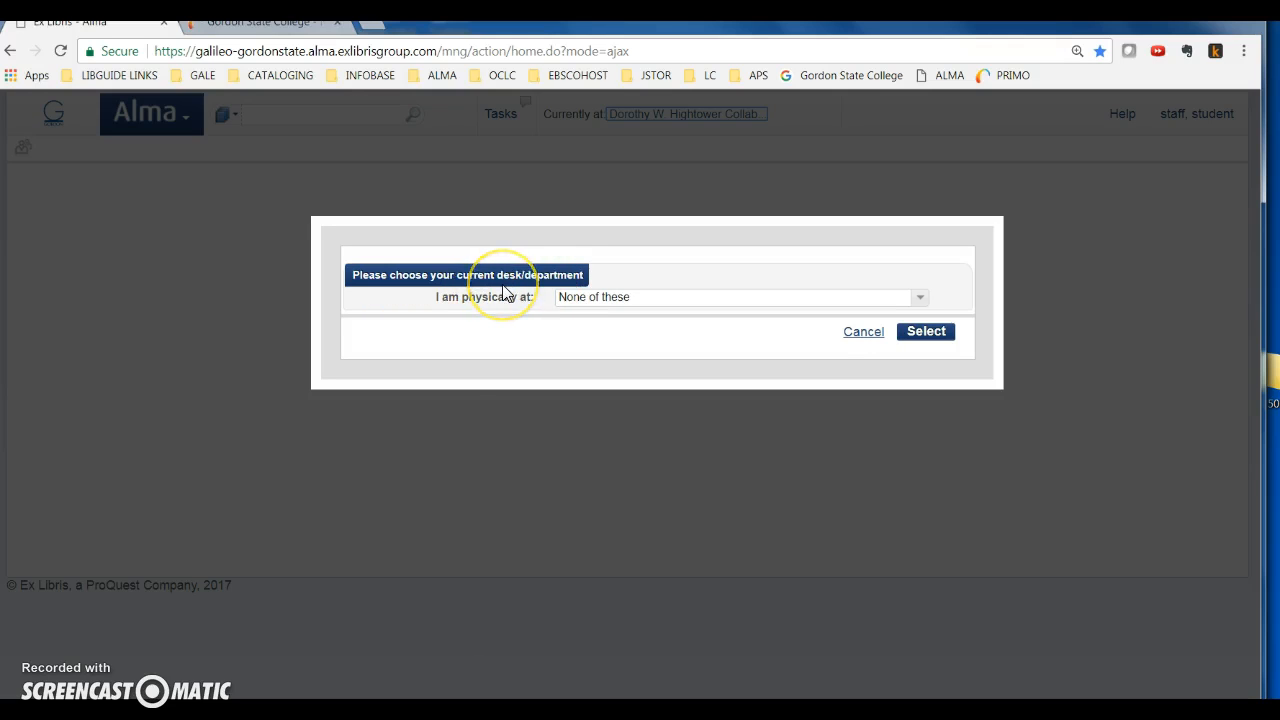
Display the selectable desks in Alma's current desk/department prompt again, including the Guillebeau Hall repository desk.
click(642, 296)
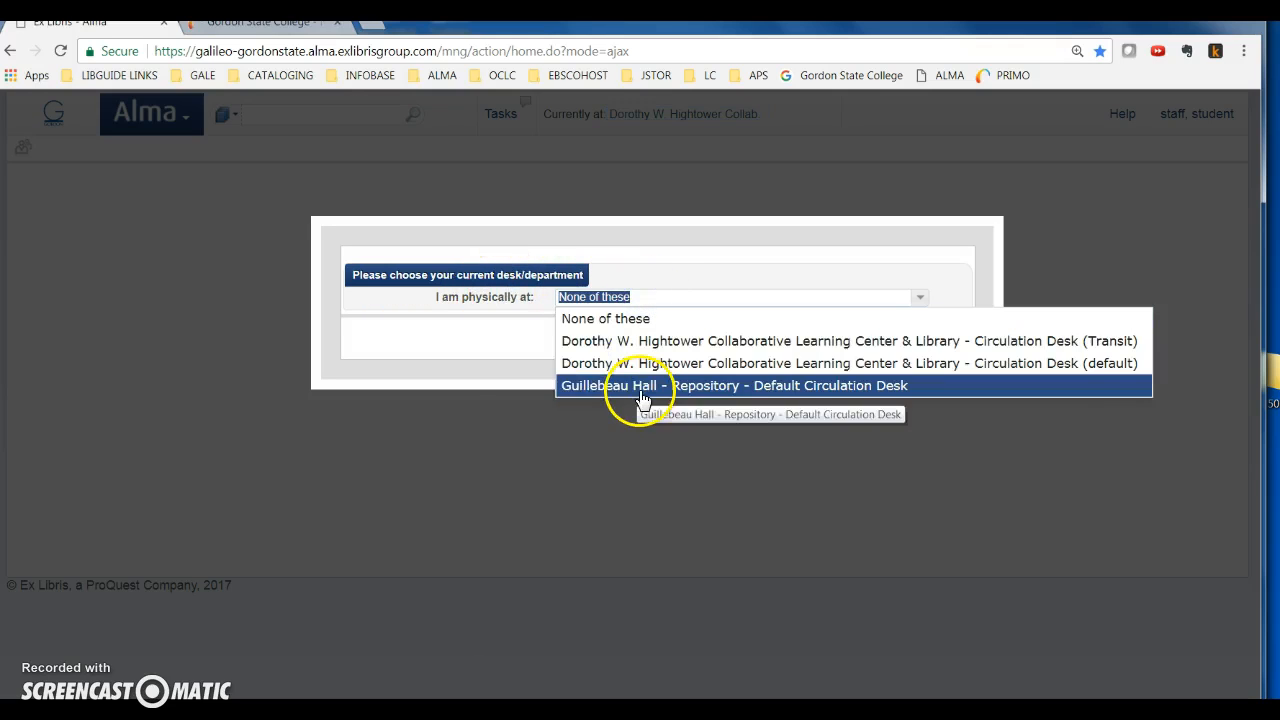